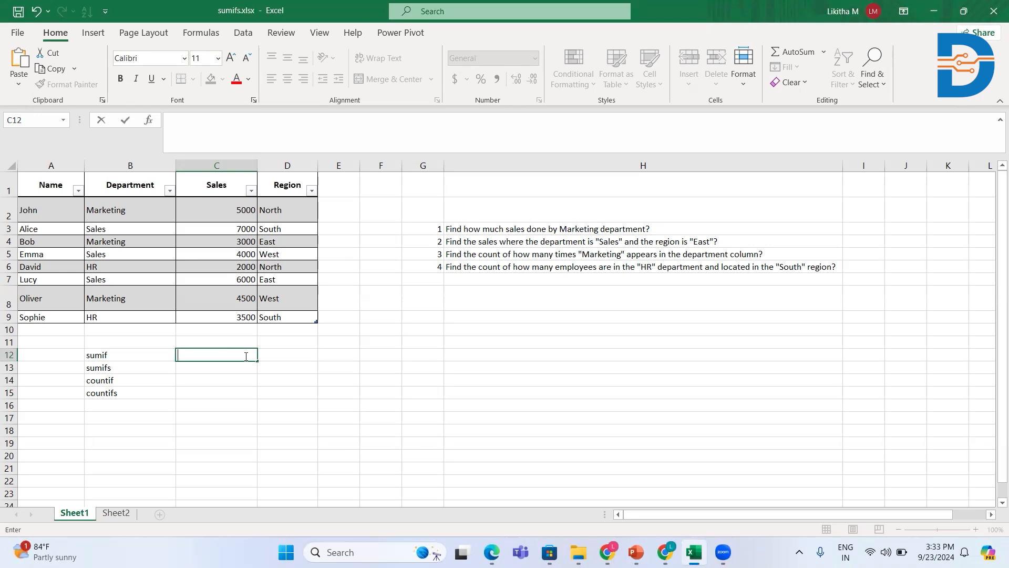
# Step: Enter a SUMIF formula in C12 that totals Table1's Sales column where Department is "Marketing"
pyautogui.click(244, 355)
pyautogui.click(499, 227)
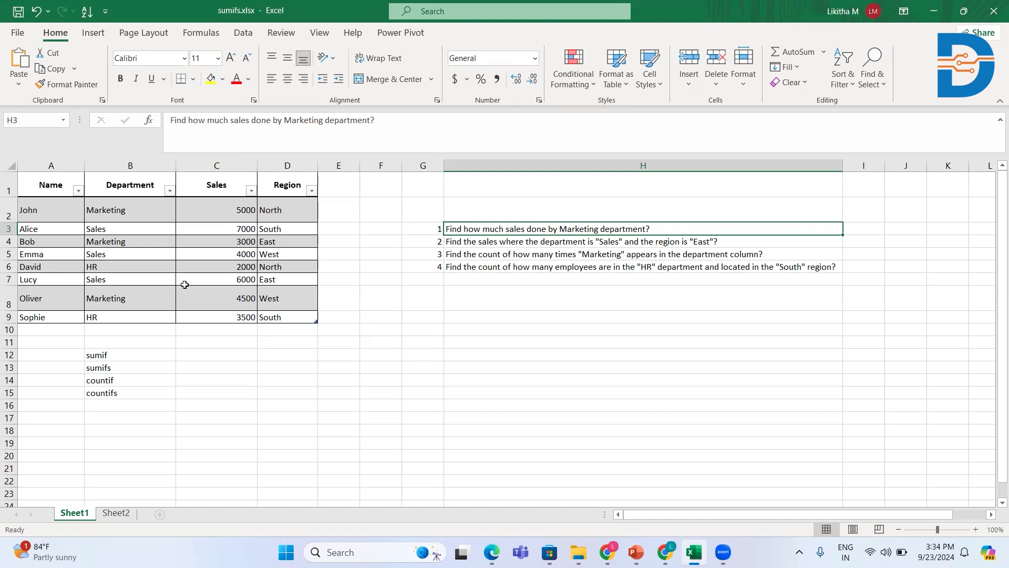
pyautogui.click(210, 356)
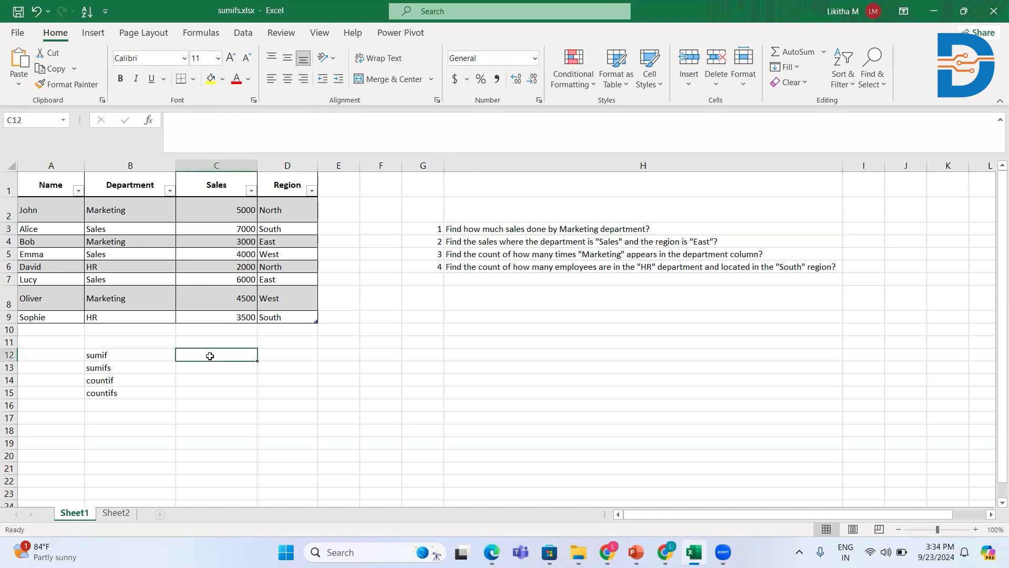
pyautogui.write('=')
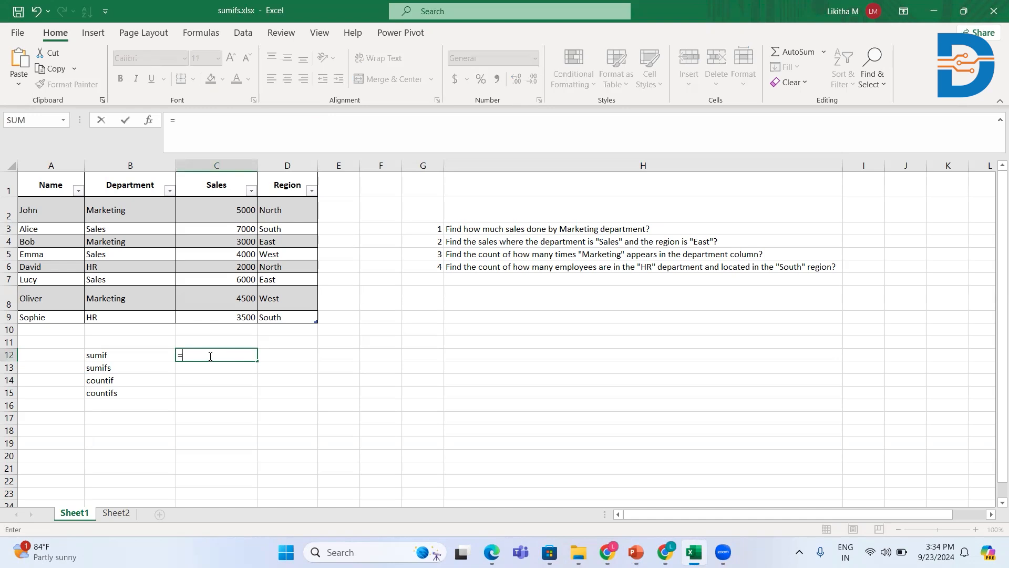
pyautogui.write('sumif(')
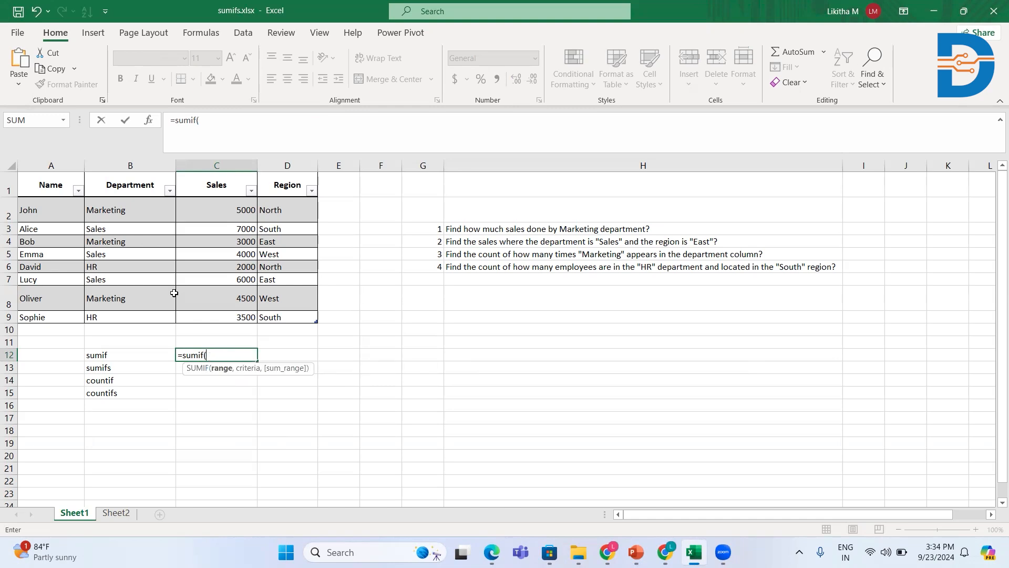
pyautogui.moveTo(135, 207); pyautogui.dragTo(137, 314)
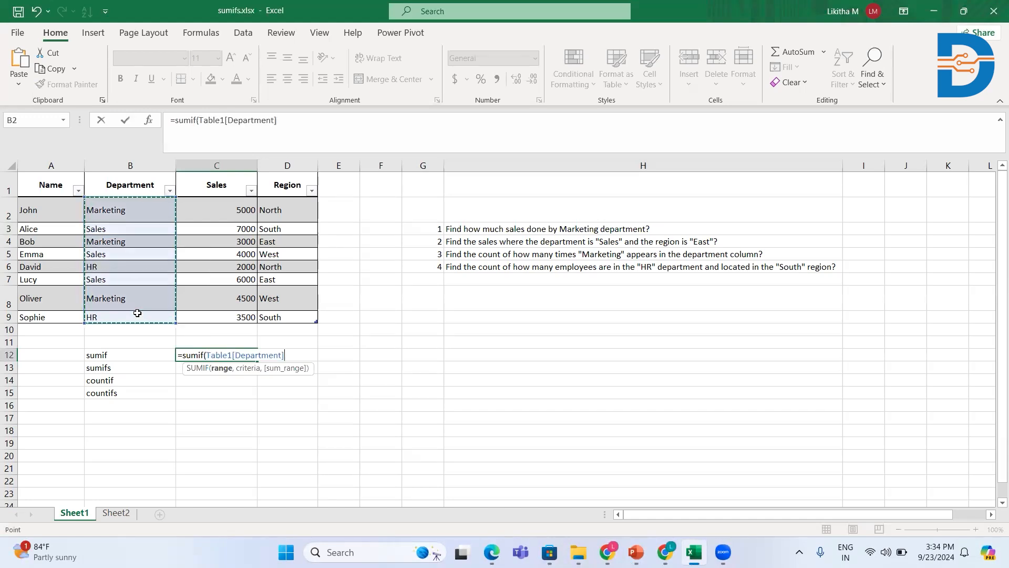
pyautogui.write(',')
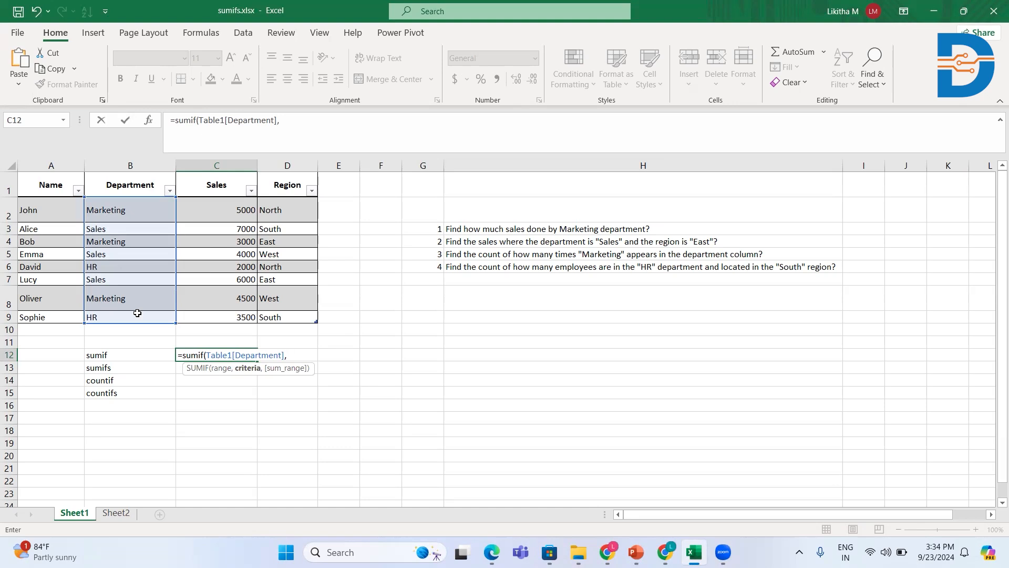
pyautogui.write('"Marketing"')
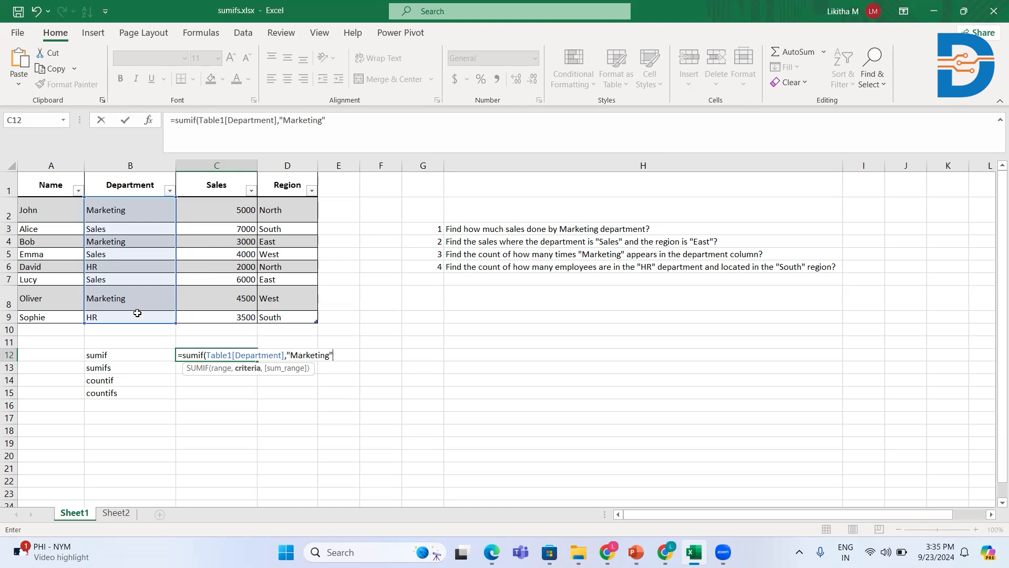
pyautogui.write(',')
pyautogui.moveTo(217, 206); pyautogui.dragTo(233, 320)
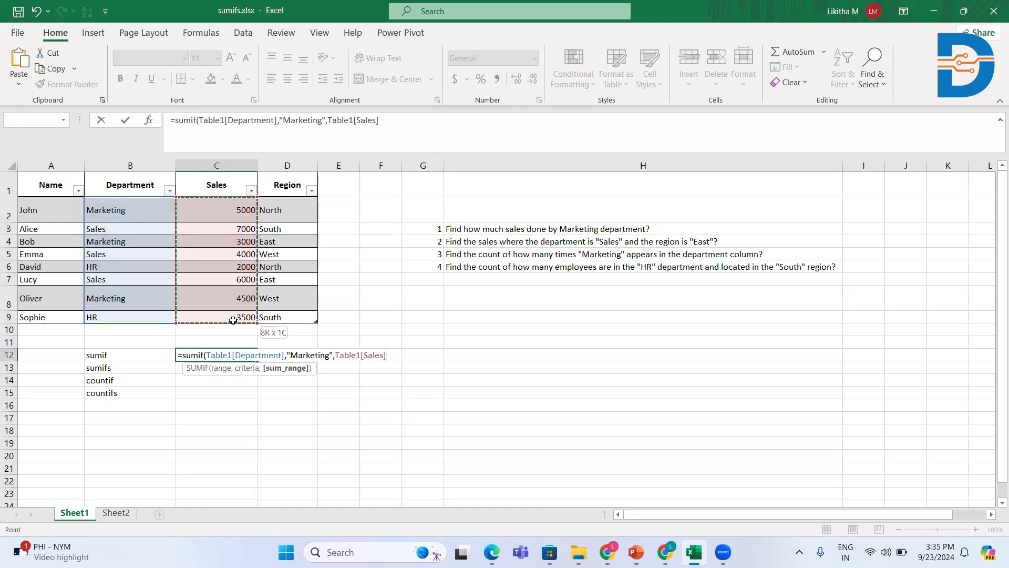
pyautogui.write(')')
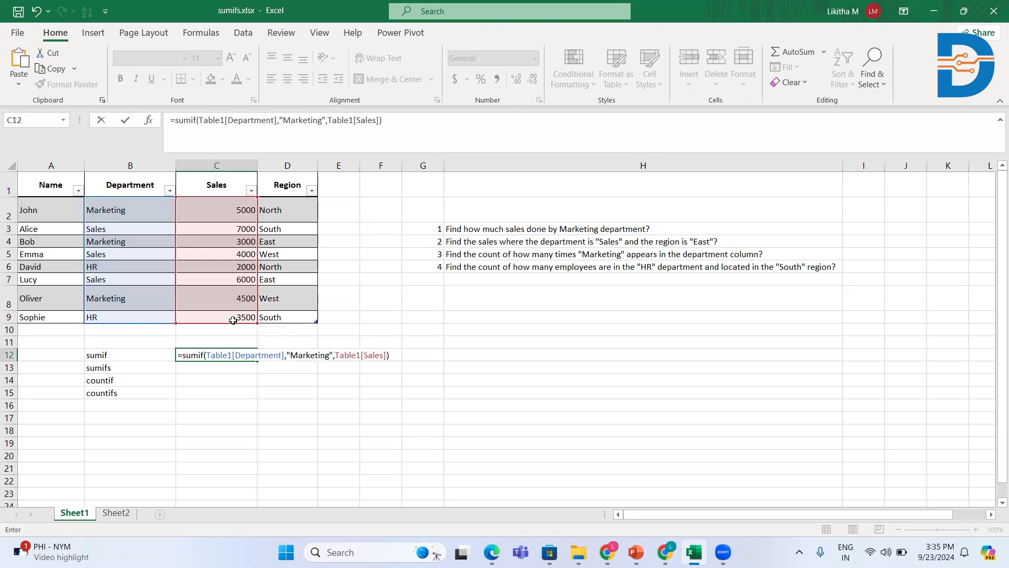
pyautogui.press('Return')
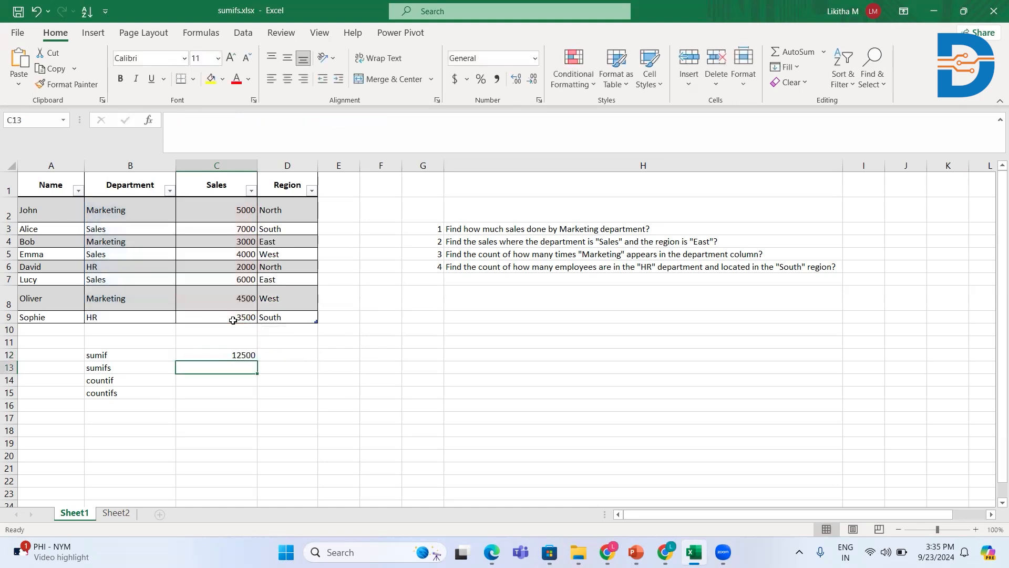
# Step: Check the SUMIF result in C12 against the sales figures of the individual Marketing rows
pyautogui.click(240, 356)
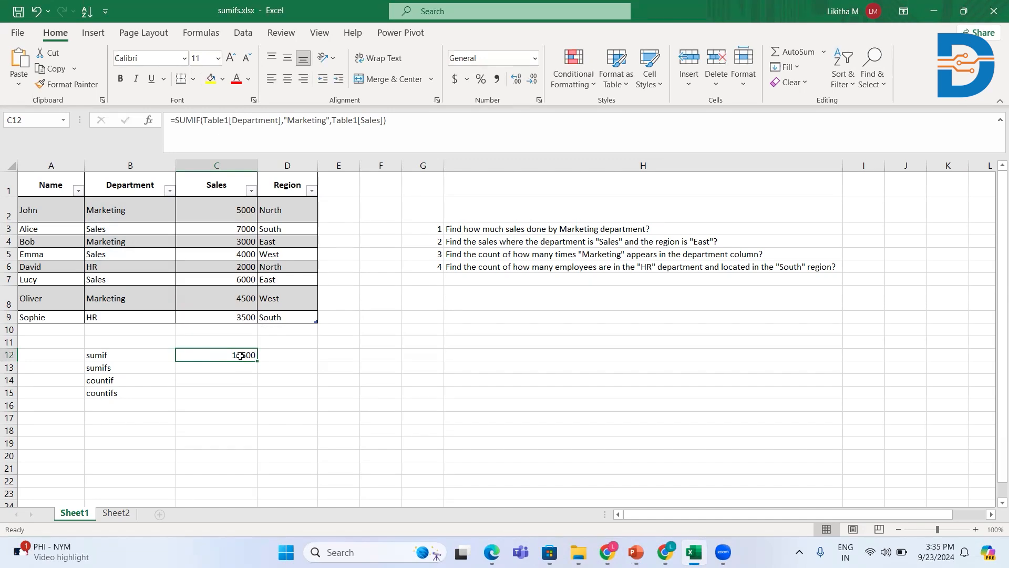
pyautogui.click(144, 219)
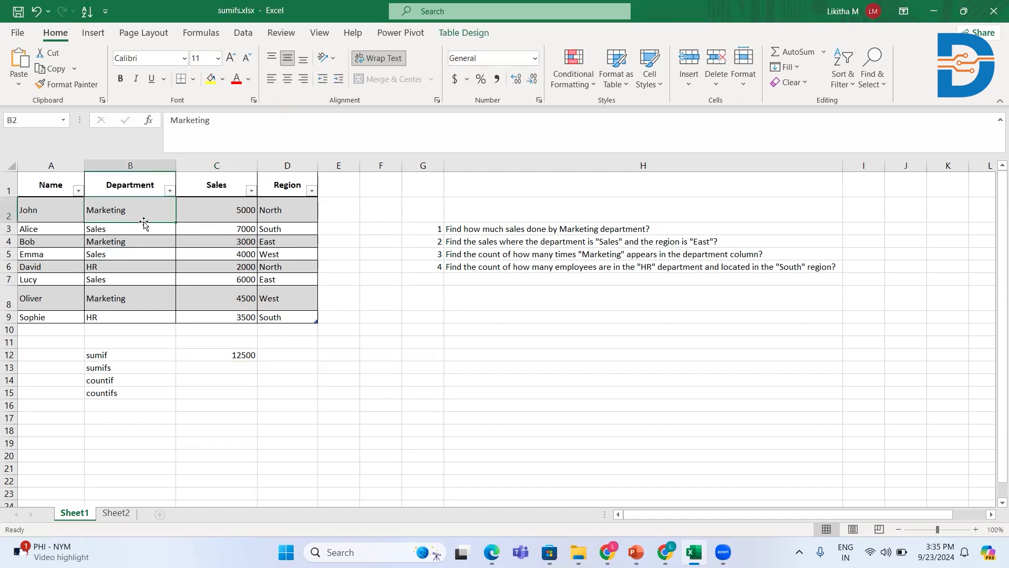
pyautogui.click(205, 225)
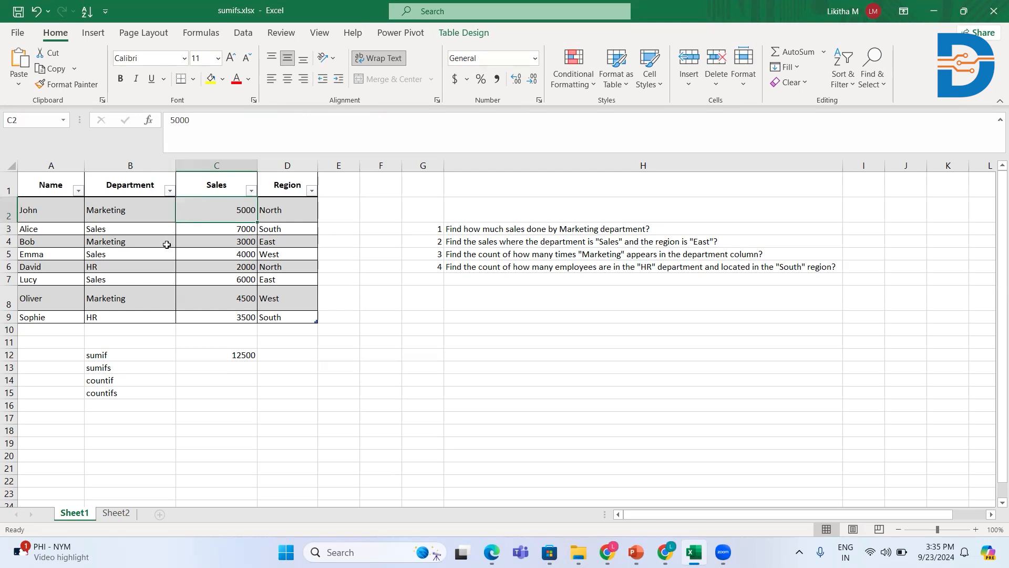
pyautogui.click(208, 245)
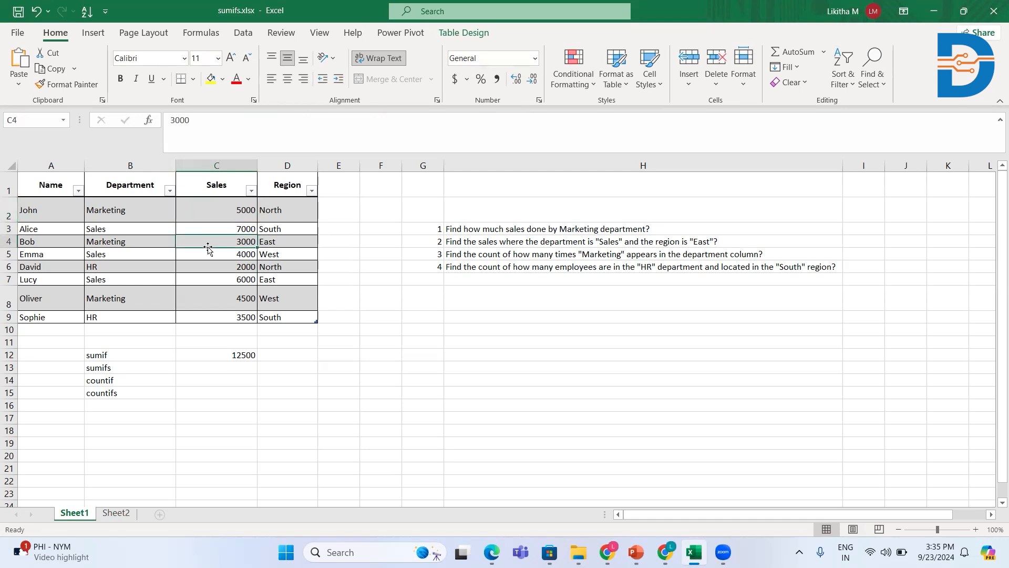
pyautogui.click(225, 307)
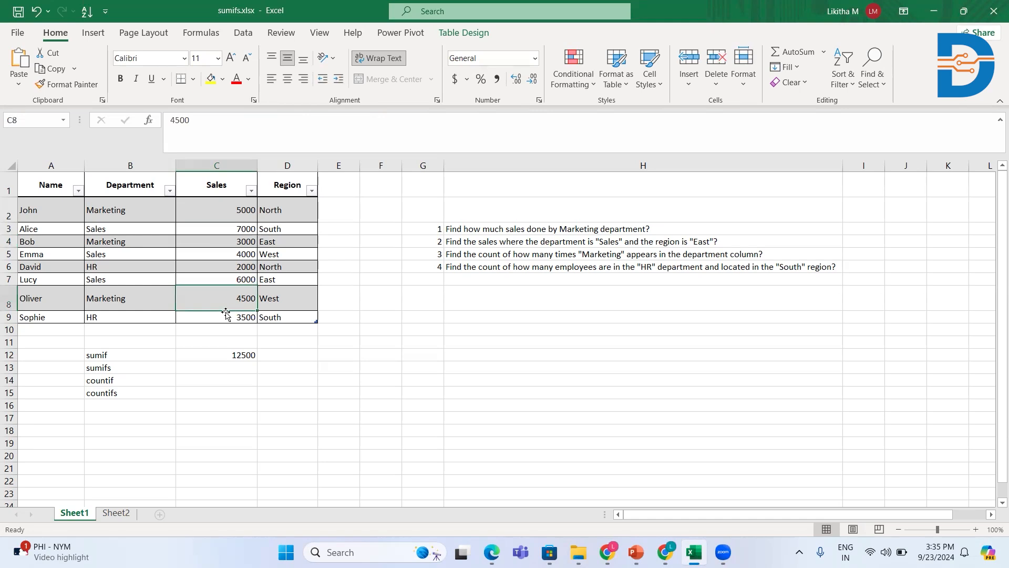
pyautogui.click(231, 355)
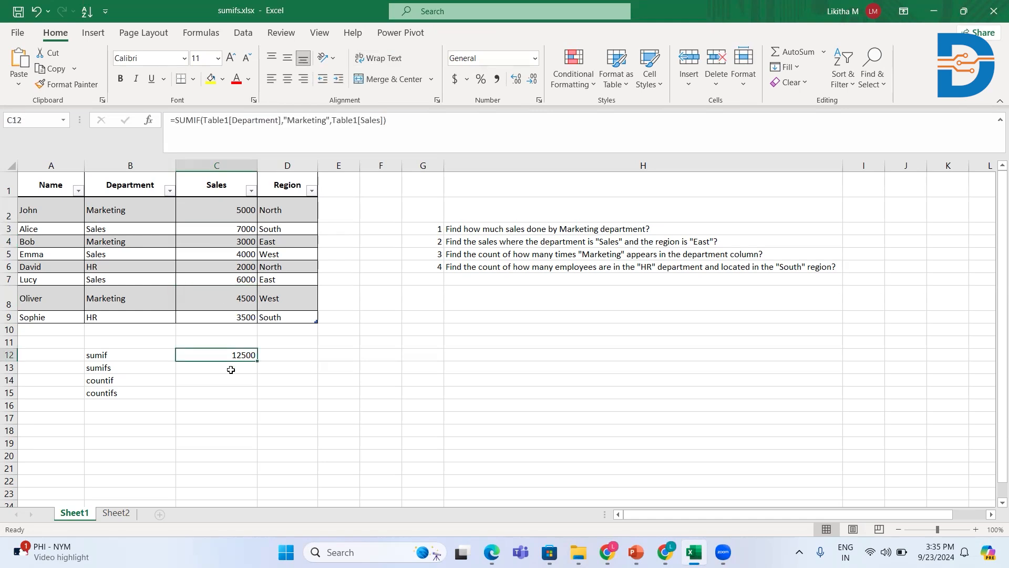
# Step: Start a SUMIFS formula in C13 with Table1's Sales column as sum range and Department equal to "Sales" as first criterion
pyautogui.click(479, 243)
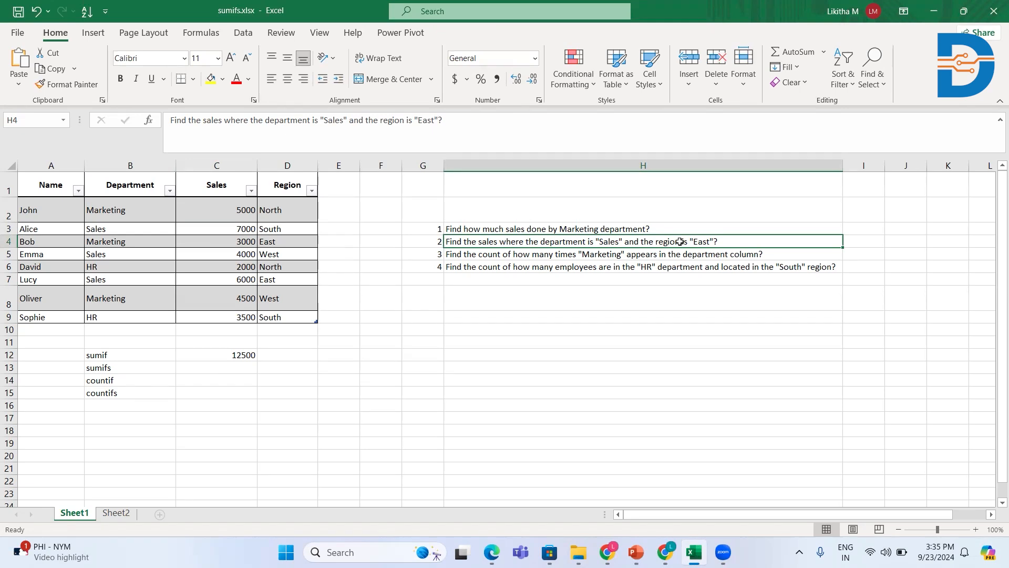
pyautogui.click(249, 370)
pyautogui.write('=sumifs(')
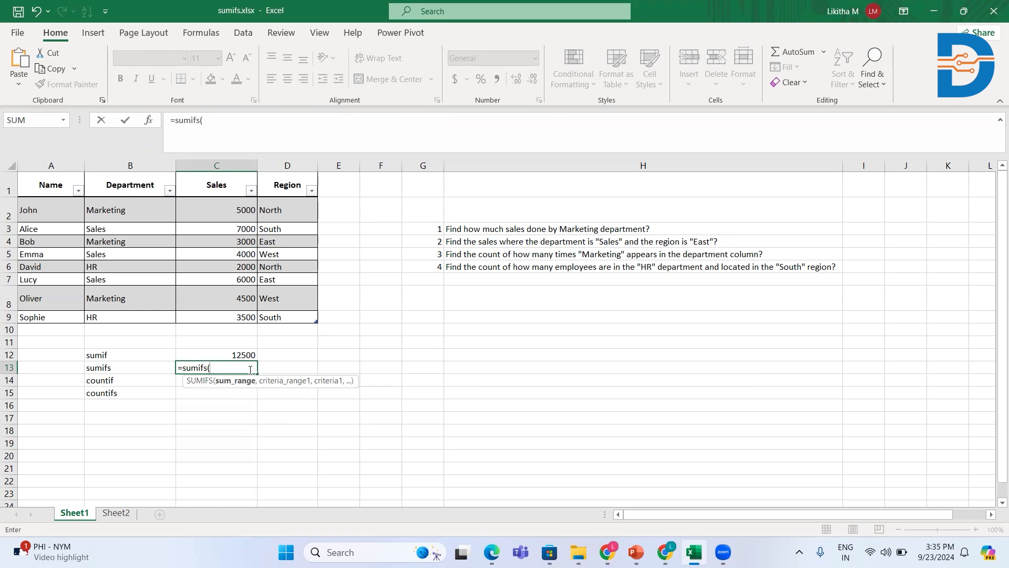
pyautogui.click(234, 211)
pyautogui.moveTo(234, 241); pyautogui.dragTo(236, 314)
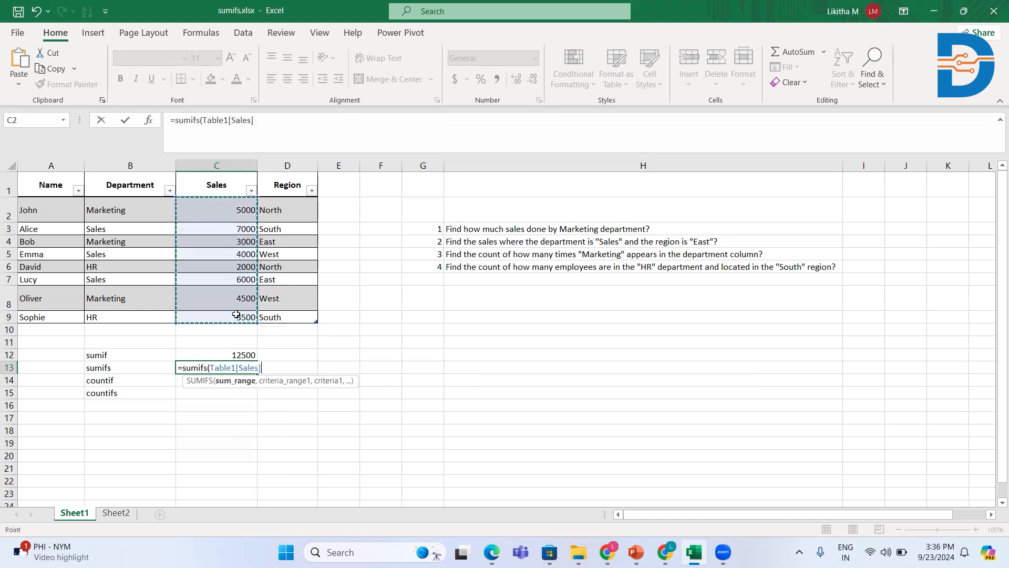
pyautogui.write(',')
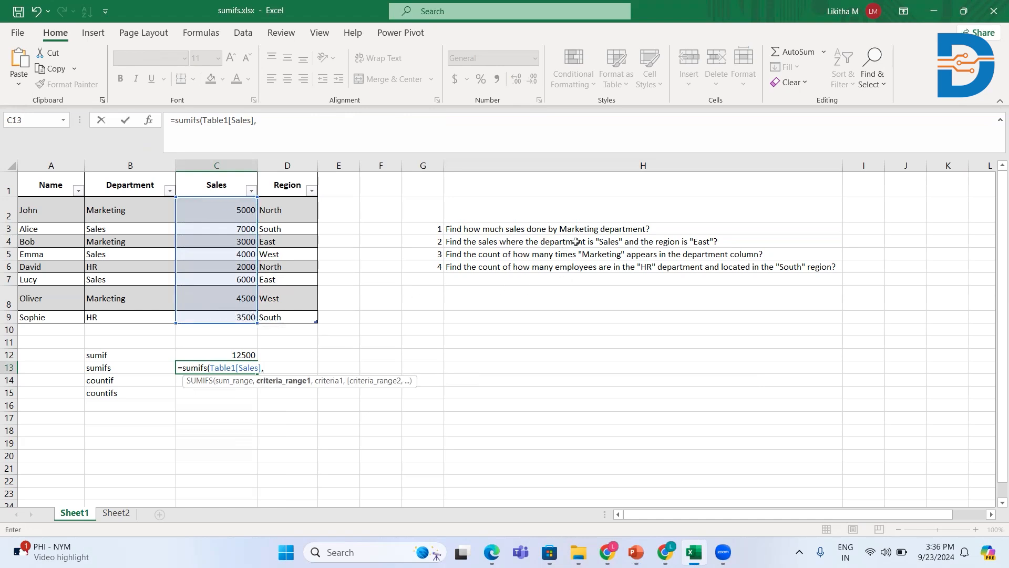
pyautogui.moveTo(153, 210); pyautogui.dragTo(149, 314)
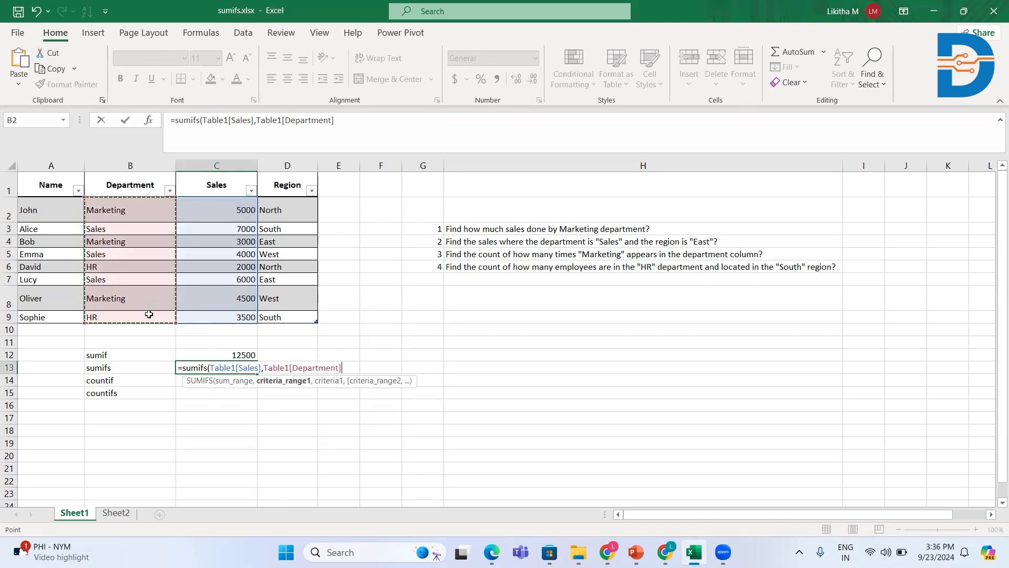
pyautogui.write(',"')
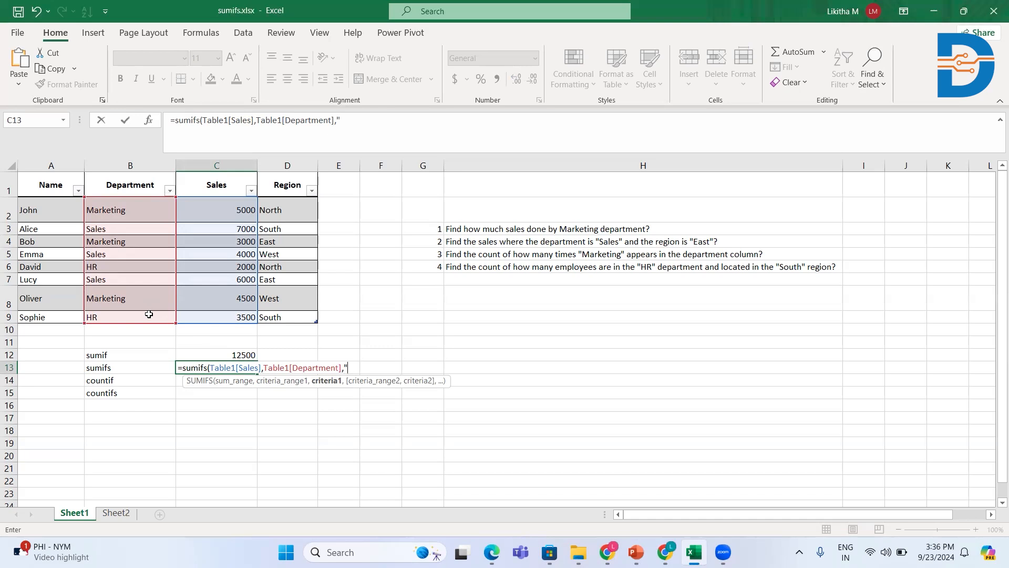
pyautogui.write('Sales",')
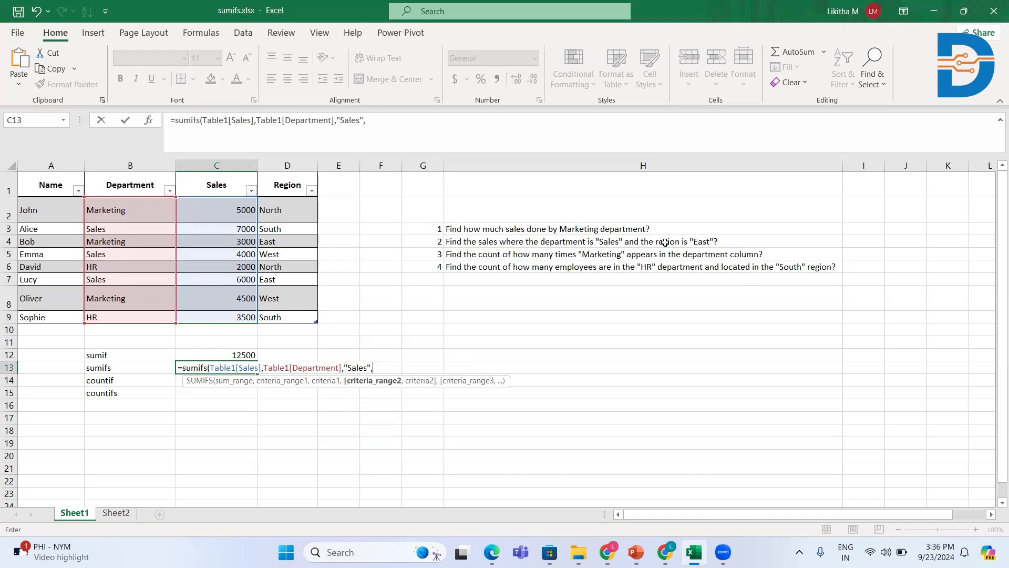
# Step: Add the Region column with criterion "East" to the SUMIFS formula and complete it
pyautogui.moveTo(279, 201); pyautogui.dragTo(284, 316)
pyautogui.write(',"EASt')
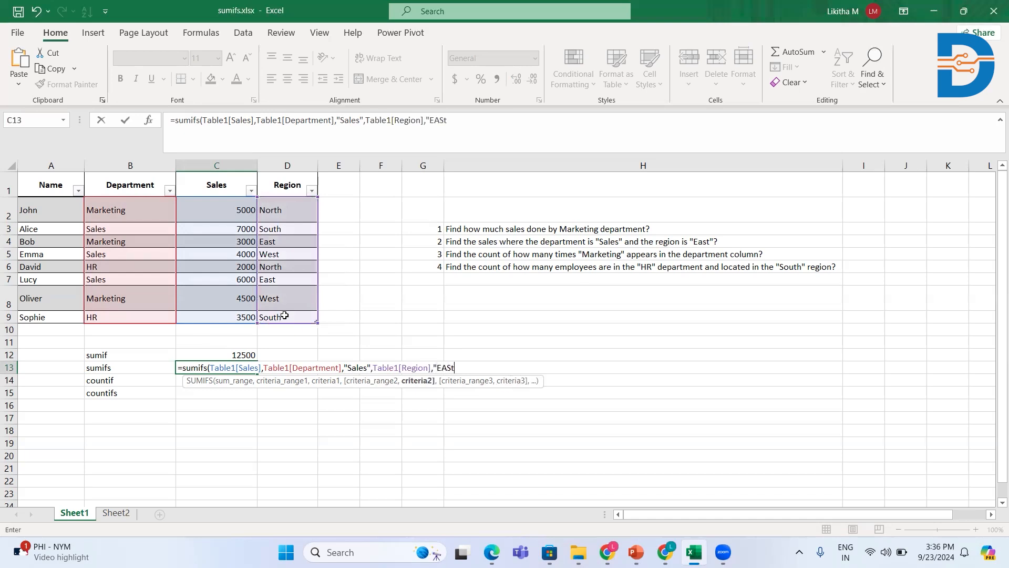
pyautogui.press('BackSpace')
pyautogui.press('BackSpace')
pyautogui.press('BackSpace')
pyautogui.write('ast")')
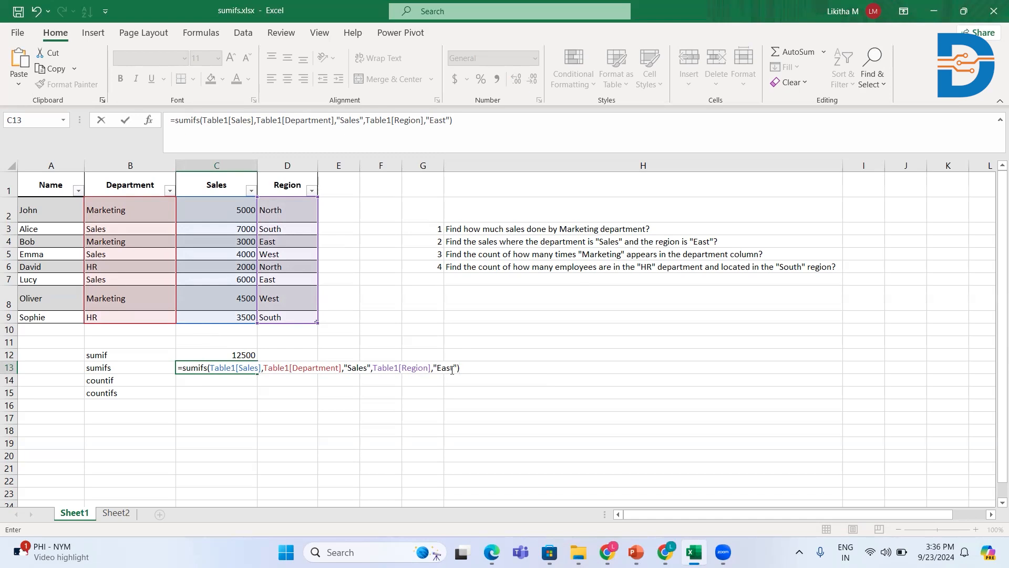
pyautogui.press('Return')
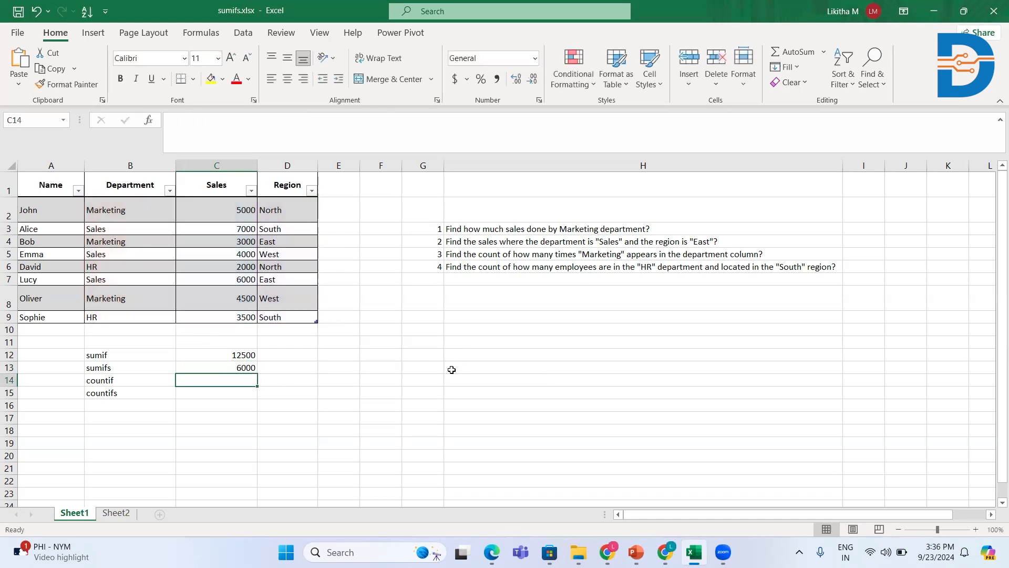
# Step: Check the SUMIFS result in C13 against the table rows with department Sales and region East
pyautogui.click(239, 366)
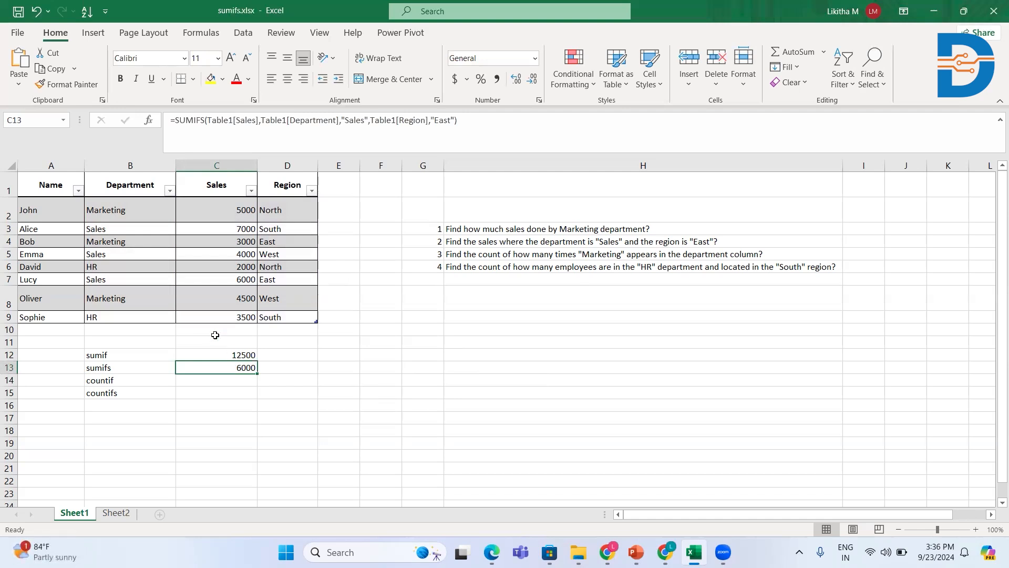
pyautogui.click(115, 230)
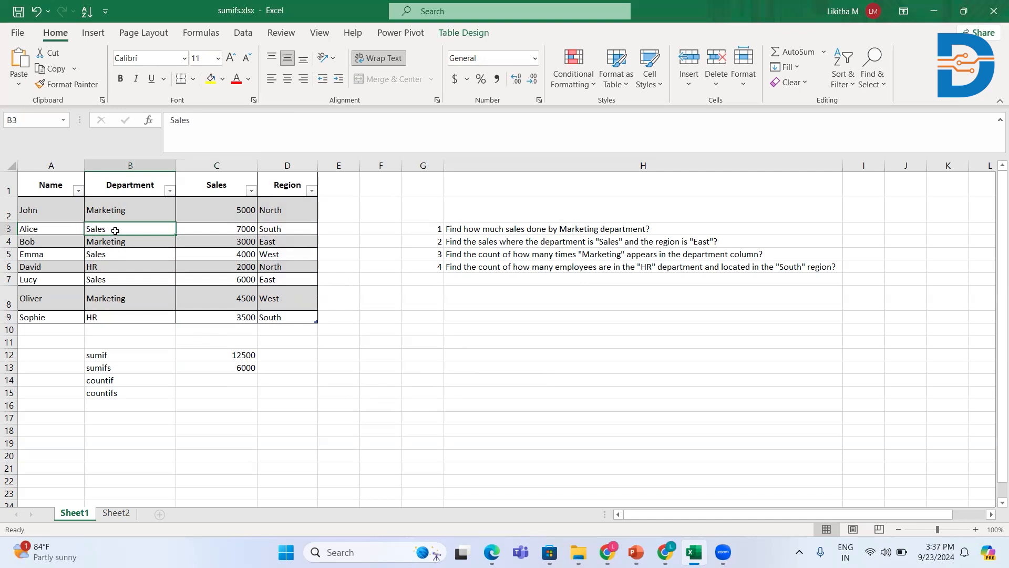
pyautogui.click(142, 255)
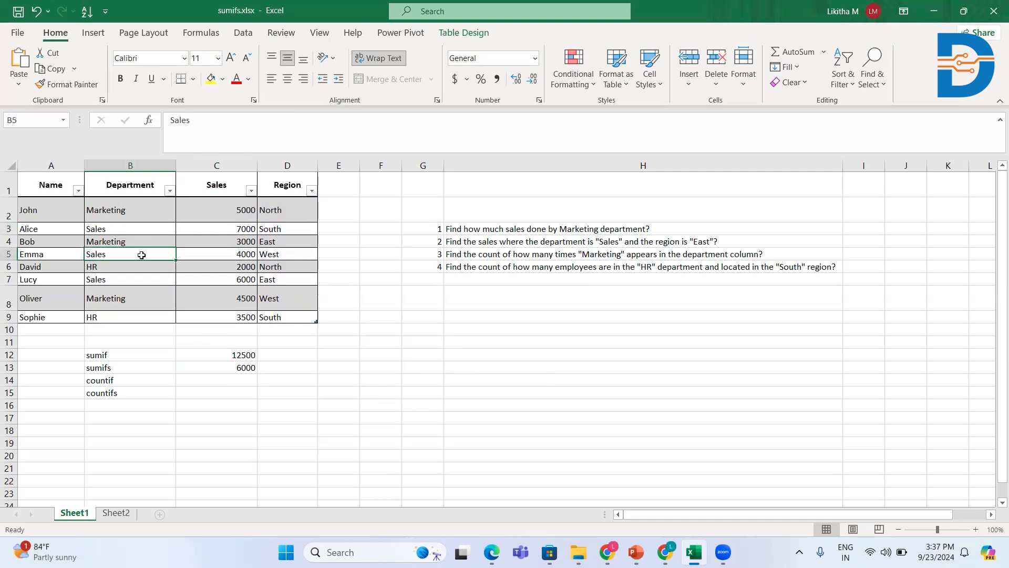
pyautogui.click(147, 284)
pyautogui.moveTo(147, 284); pyautogui.dragTo(228, 283)
pyautogui.moveTo(257, 278); pyautogui.dragTo(258, 278)
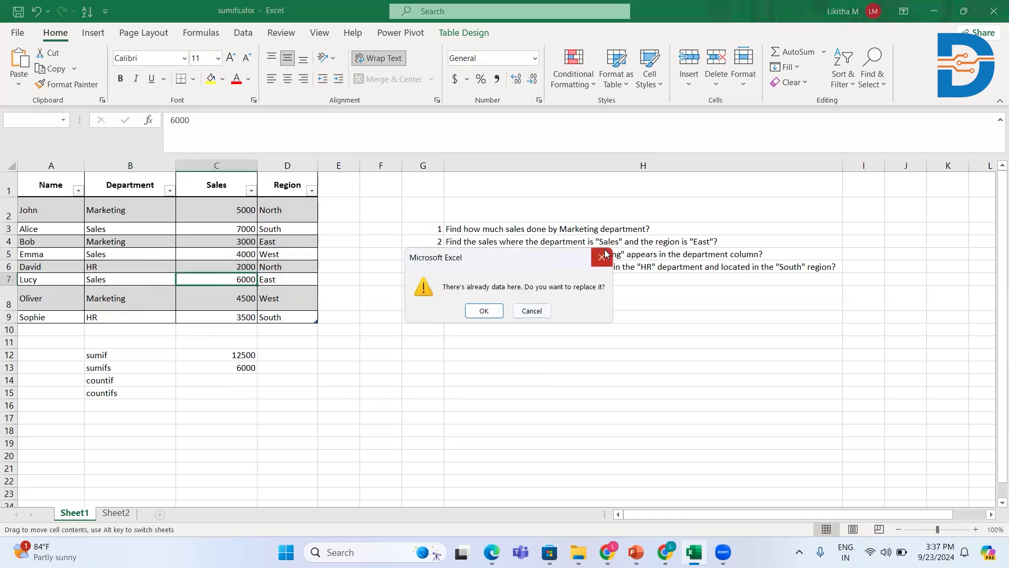
pyautogui.click(602, 258)
pyautogui.click(278, 284)
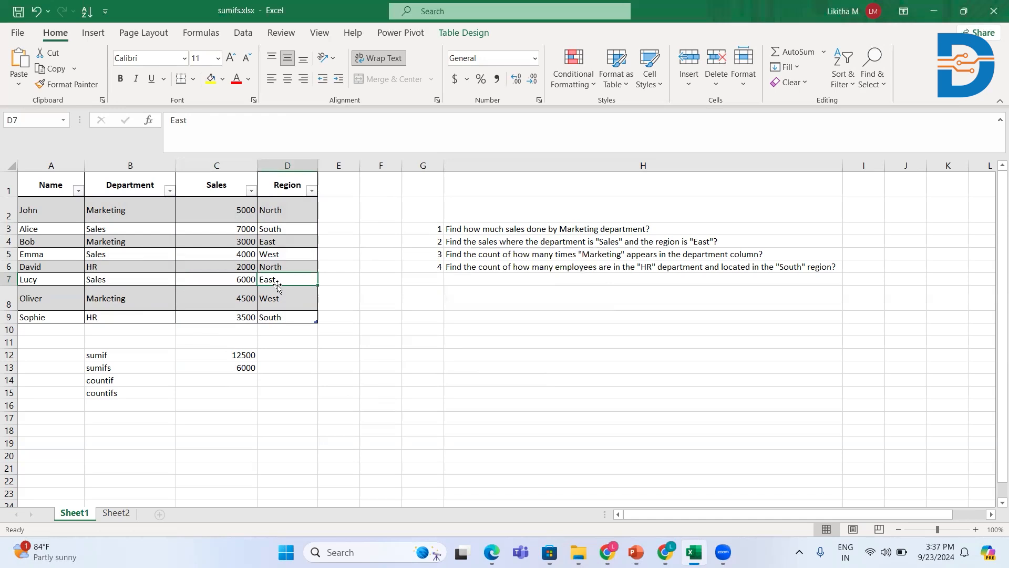
pyautogui.click(249, 277)
pyautogui.click(109, 279)
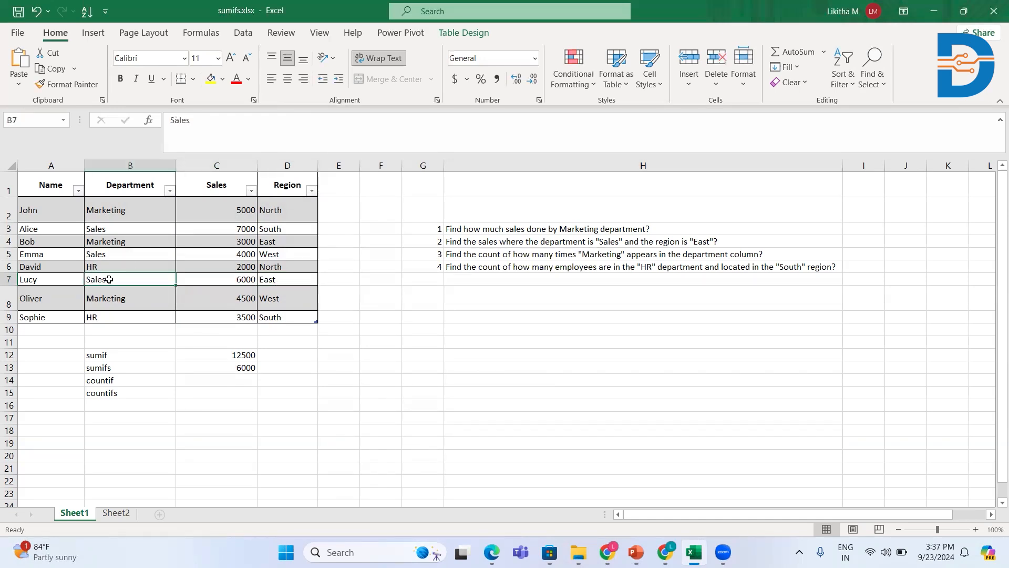
pyautogui.click(280, 282)
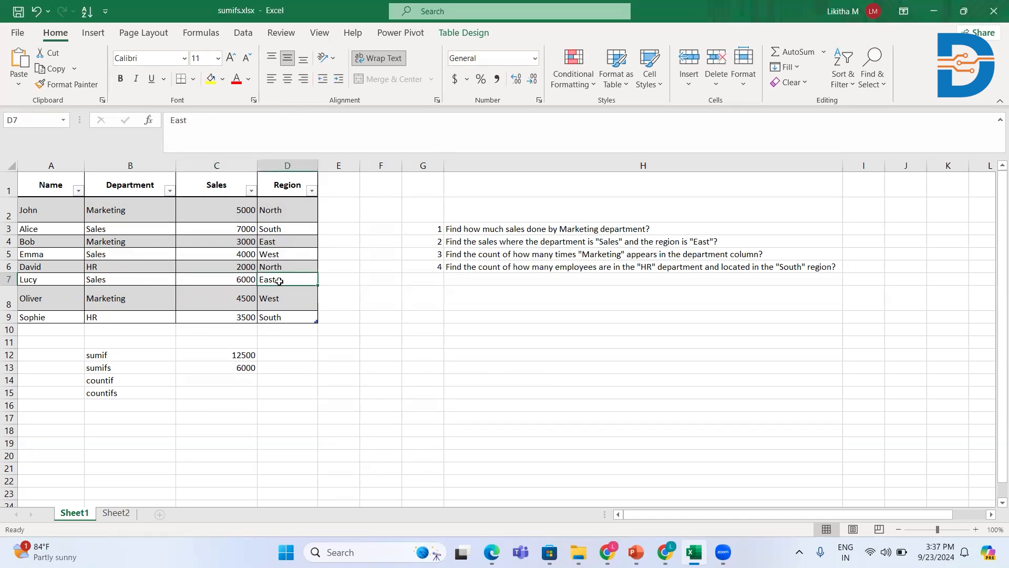
pyautogui.click(243, 277)
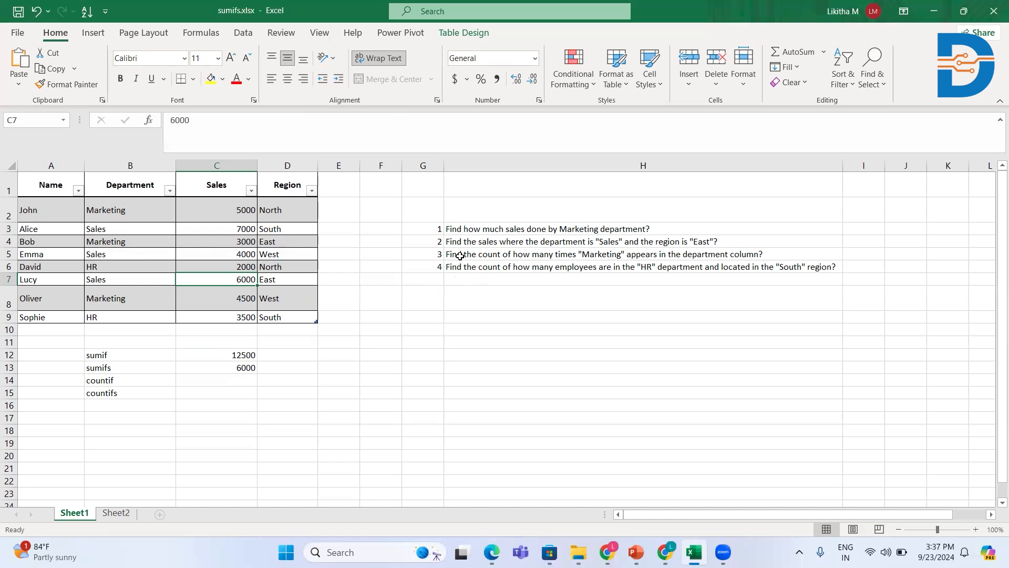
# Step: Read question 3 about the Marketing count and start a COUNTIF formula in C14
pyautogui.click(460, 255)
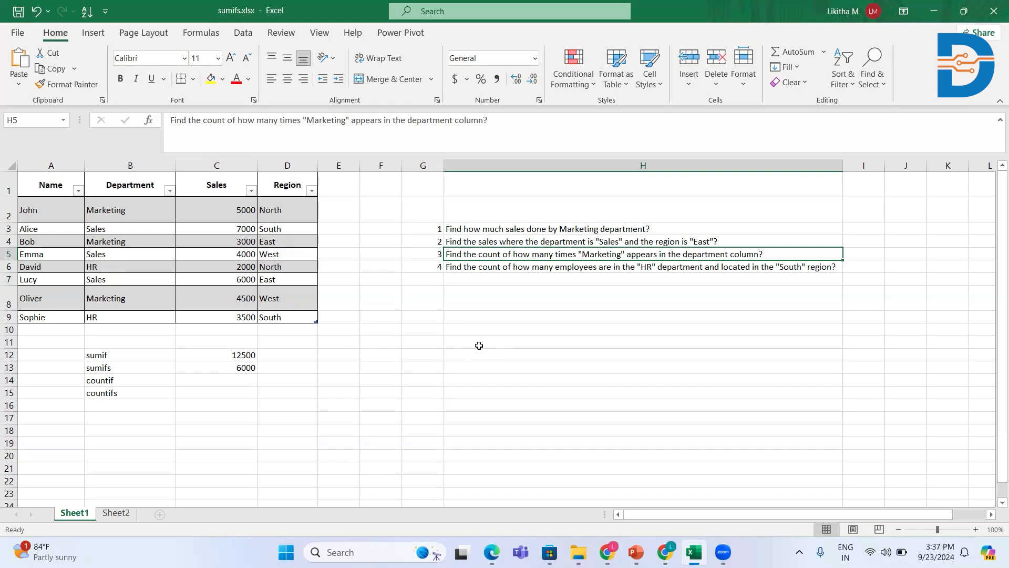
pyautogui.click(221, 381)
pyautogui.write('=c')
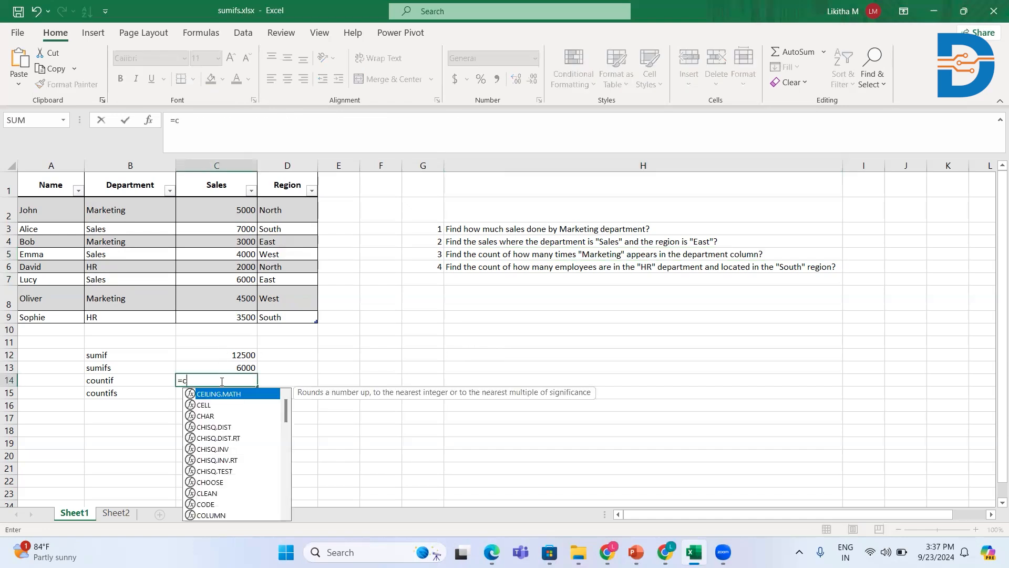
pyautogui.write('iuntif(')
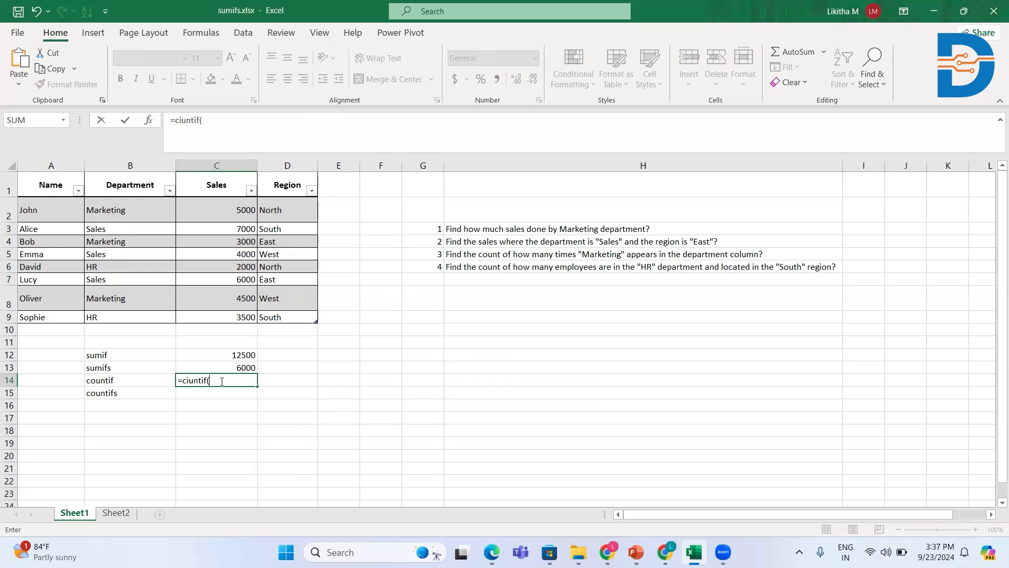
pyautogui.press('BackSpace')
pyautogui.press('BackSpace')
pyautogui.press('BackSpace')
pyautogui.press('BackSpace')
pyautogui.press('BackSpace')
pyautogui.press('BackSpace')
pyautogui.press('BackSpace')
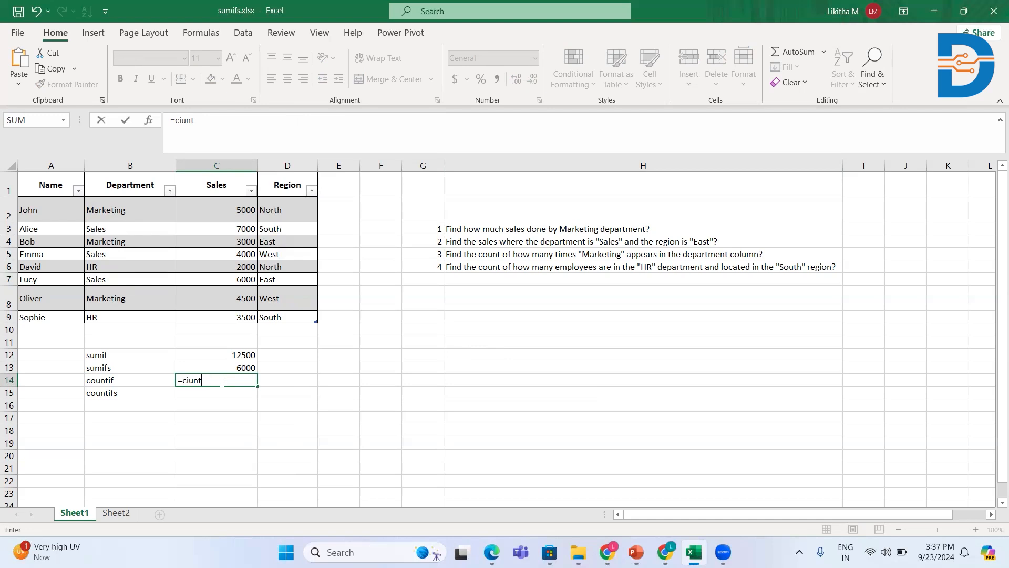
pyautogui.write('oun')
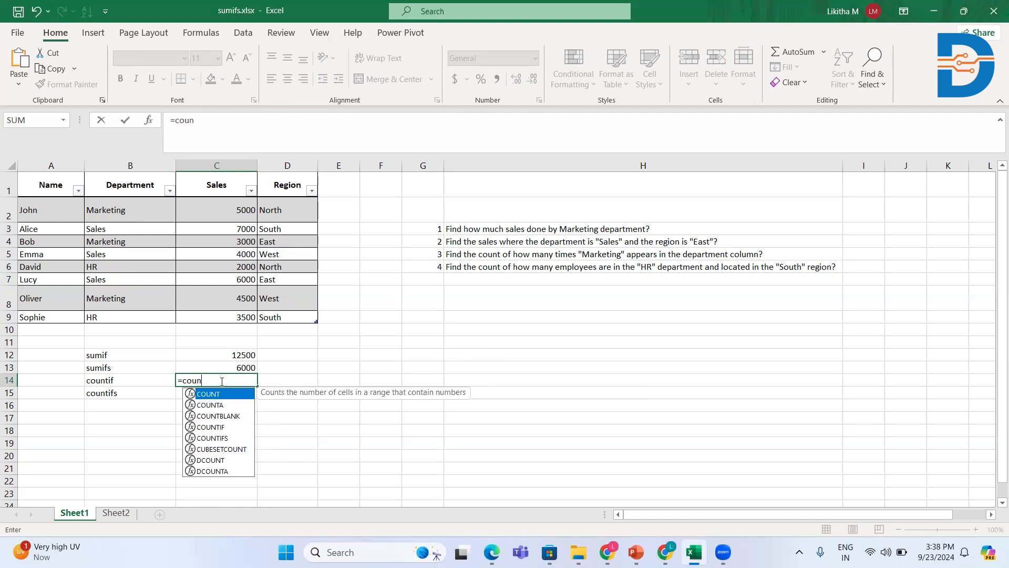
pyautogui.write('tif(')
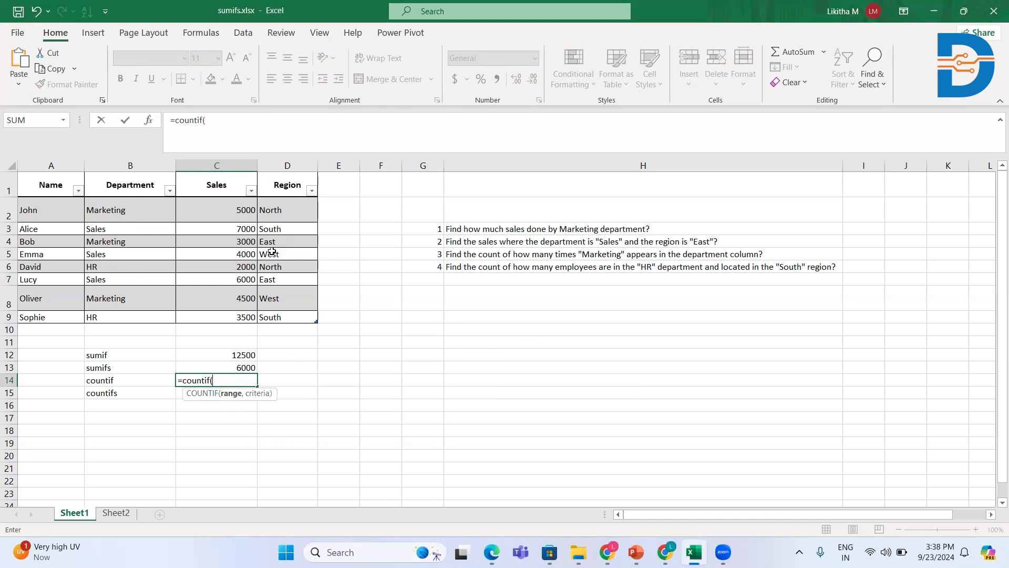
# Step: Complete the COUNTIF formula with Table1's Department column as range and "Marketing" as criterion
pyautogui.click(149, 203)
pyautogui.moveTo(149, 244); pyautogui.dragTo(143, 317)
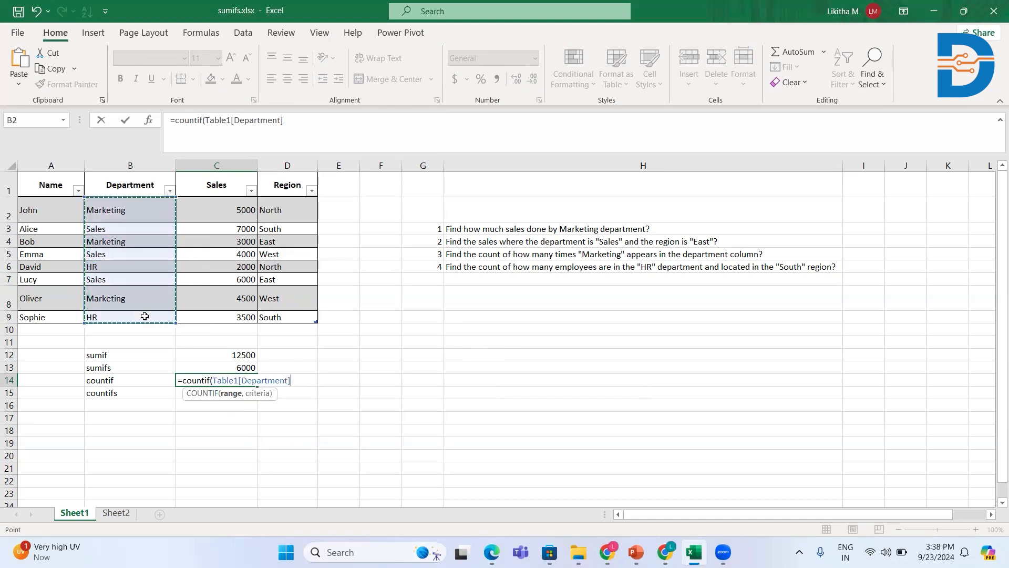
pyautogui.write(',"Marketing")')
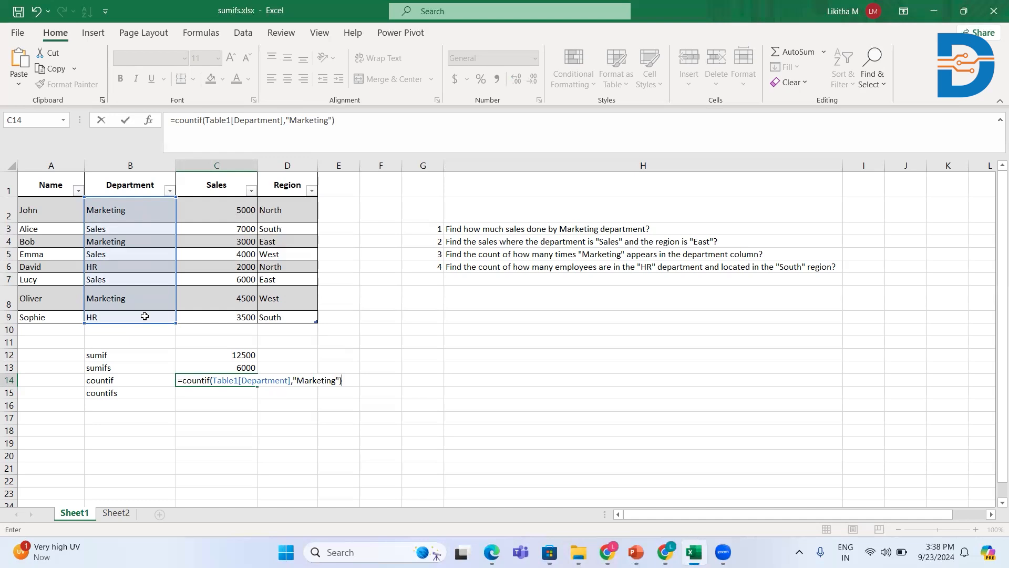
pyautogui.press('Return')
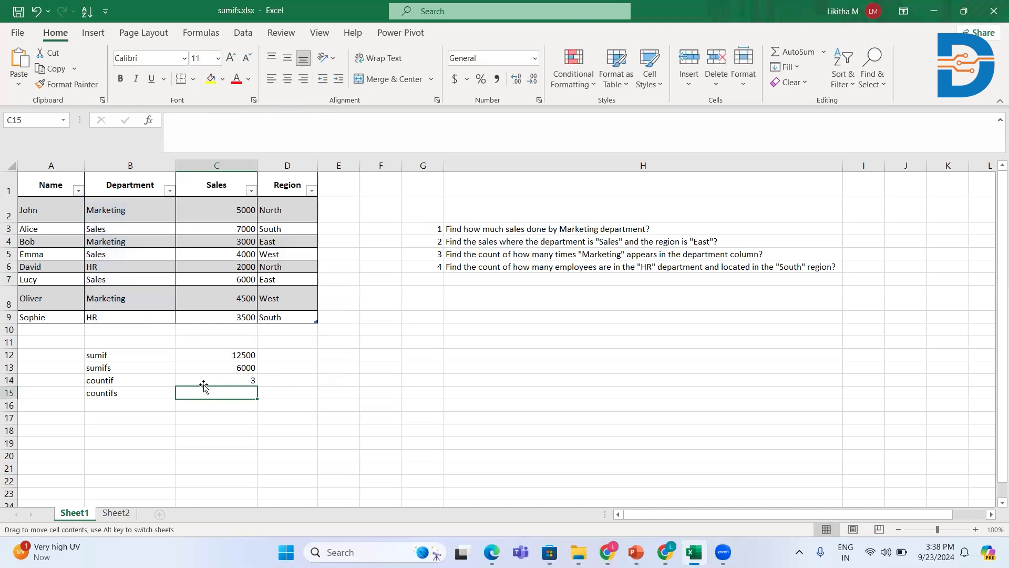
# Step: Check the COUNTIF result in C14 against the individual Marketing entries in the Department column
pyautogui.click(205, 380)
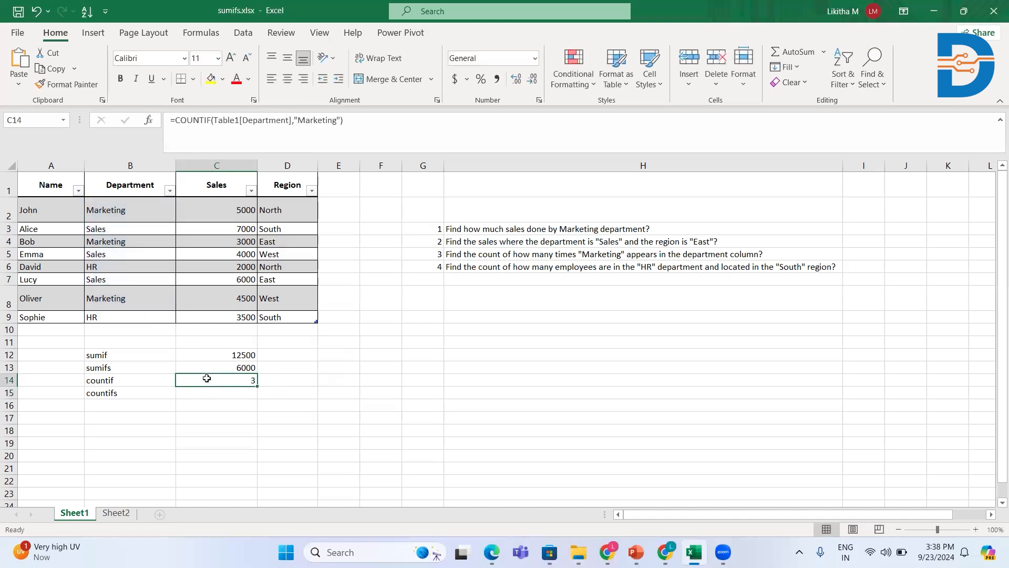
pyautogui.click(147, 211)
pyautogui.click(144, 244)
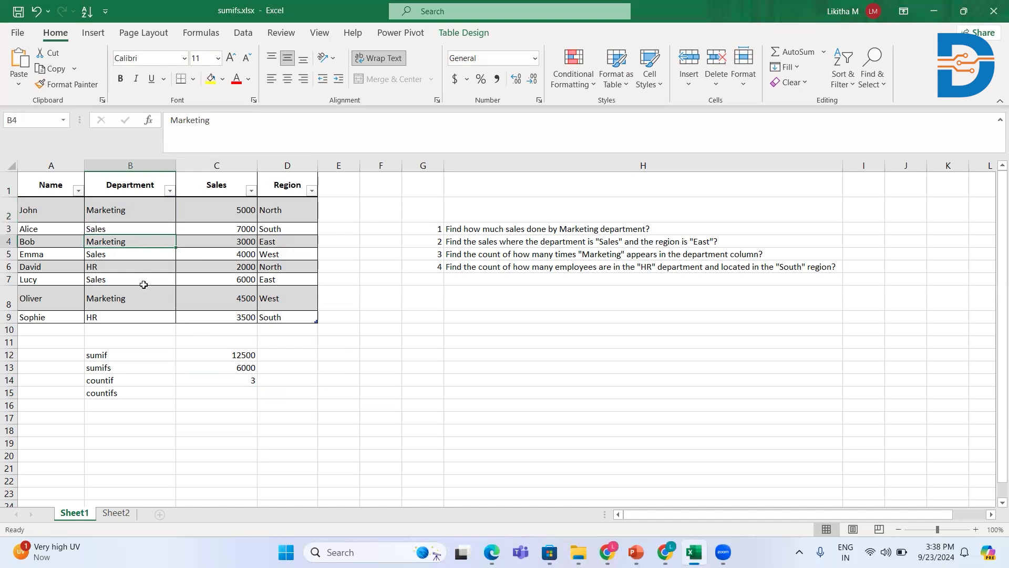
pyautogui.click(145, 298)
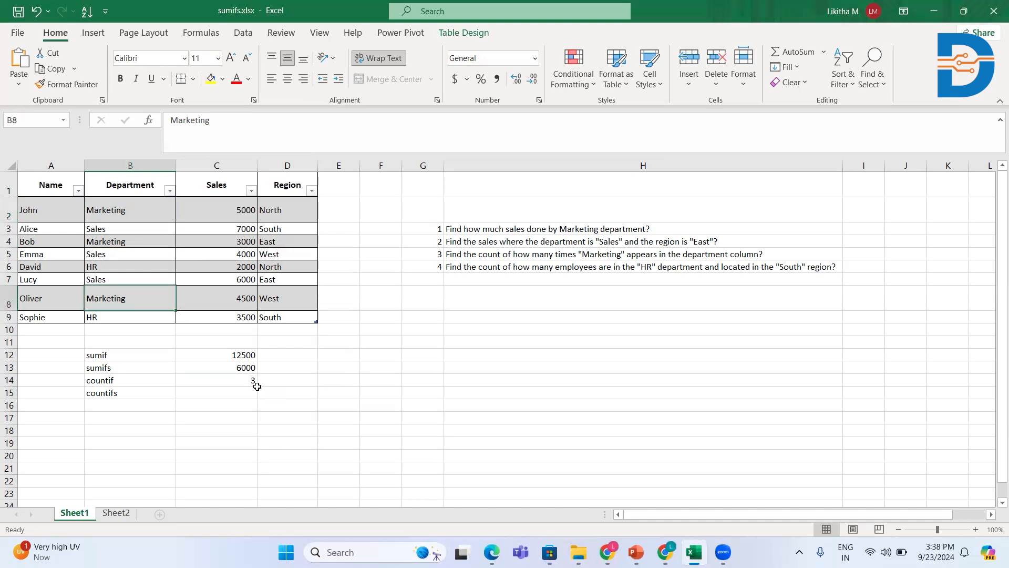
# Step: Read question 4 and start a COUNTIFS formula in C15 with Table1's Department column equal to "HR" as first criterion
pyautogui.click(460, 267)
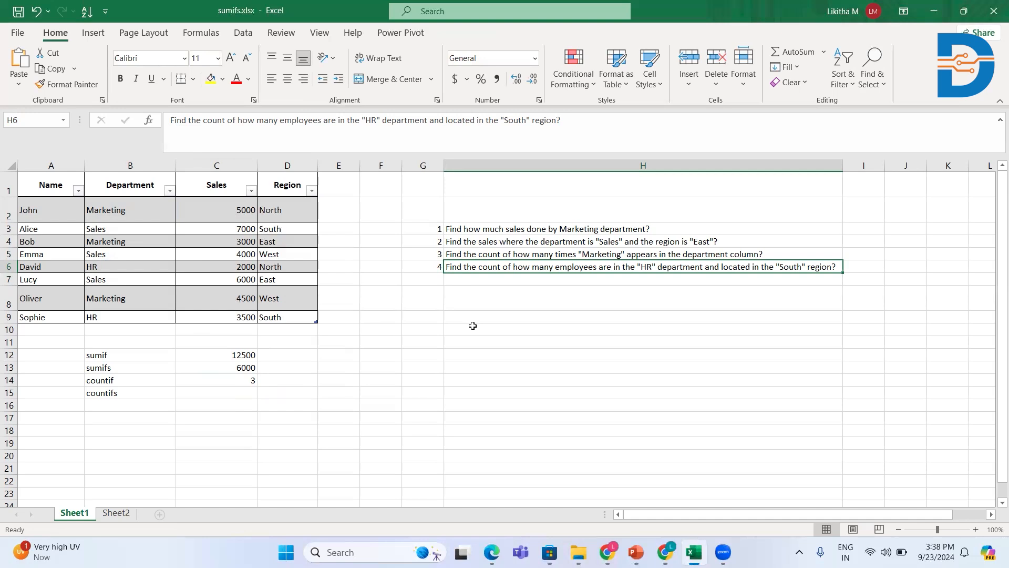
pyautogui.click(222, 391)
pyautogui.write('=count')
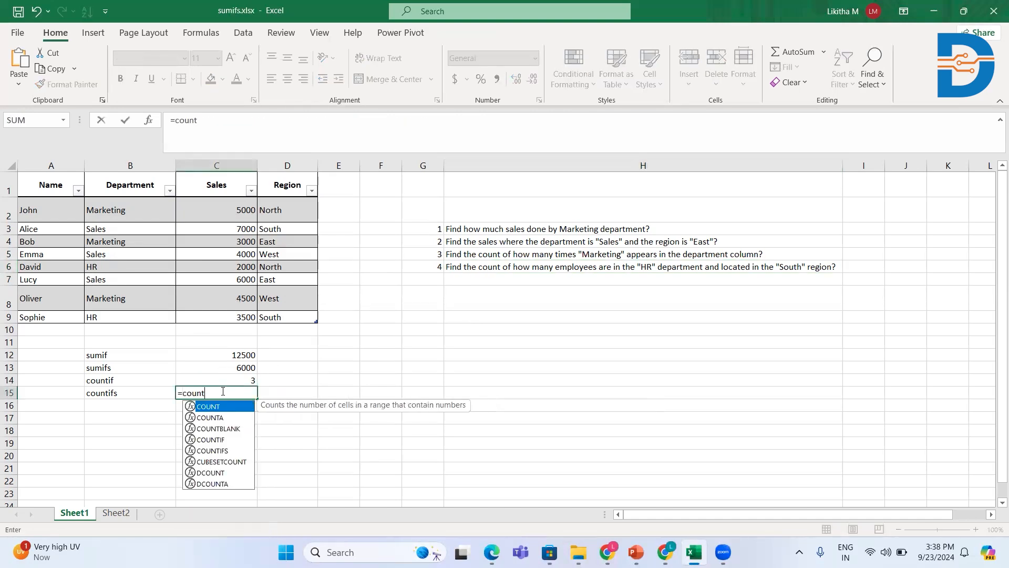
pyautogui.write('ifs')
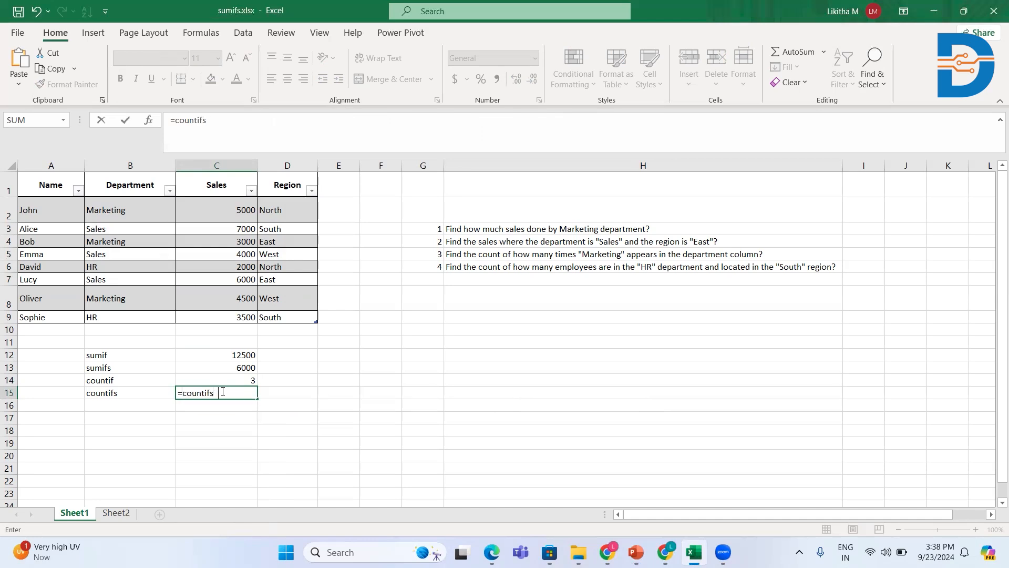
pyautogui.press('BackSpace')
pyautogui.write('(')
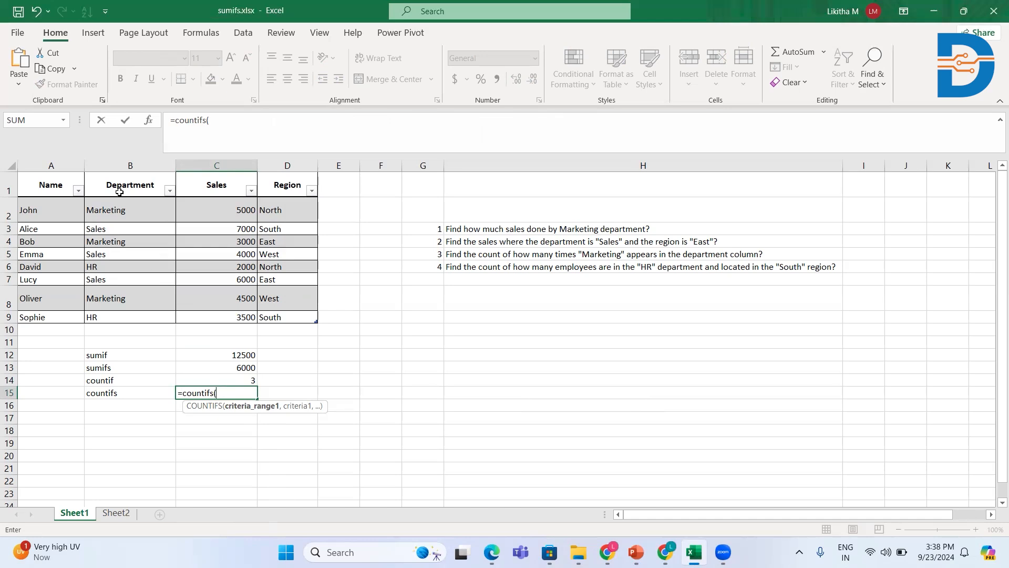
pyautogui.moveTo(127, 208); pyautogui.dragTo(133, 313)
pyautogui.write(',')
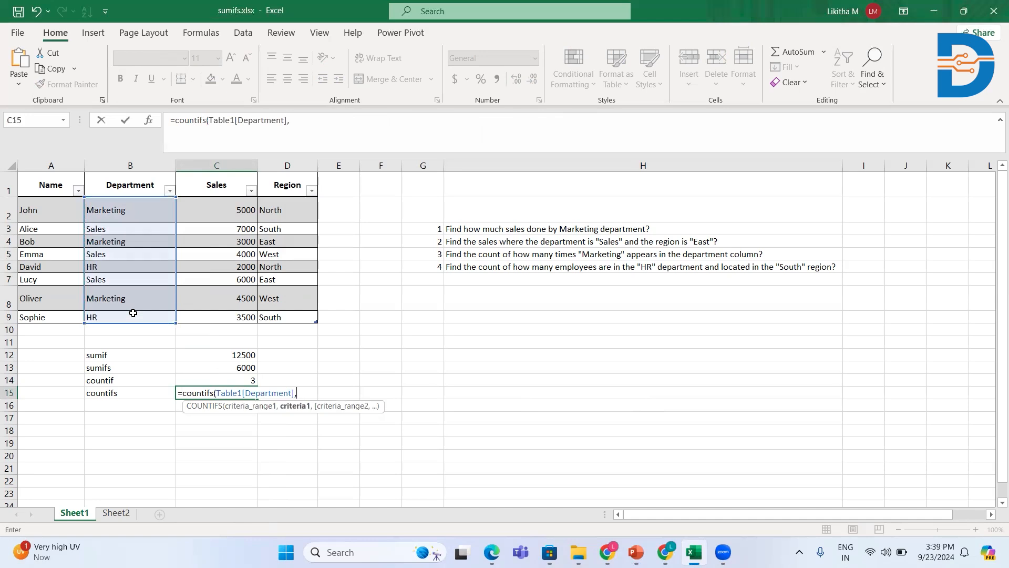
pyautogui.write('"HR",')
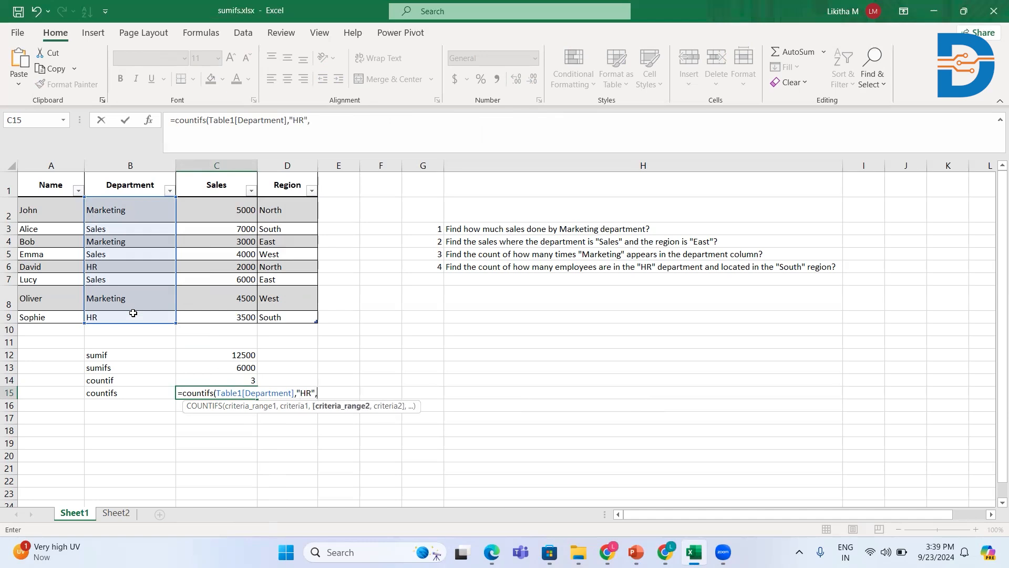
# Step: Add Table1's Region column with criterion "South" to the COUNTIFS formula and complete it
pyautogui.click(274, 209)
pyautogui.moveTo(279, 249); pyautogui.dragTo(286, 316)
pyautogui.write(',"')
pyautogui.write('S')
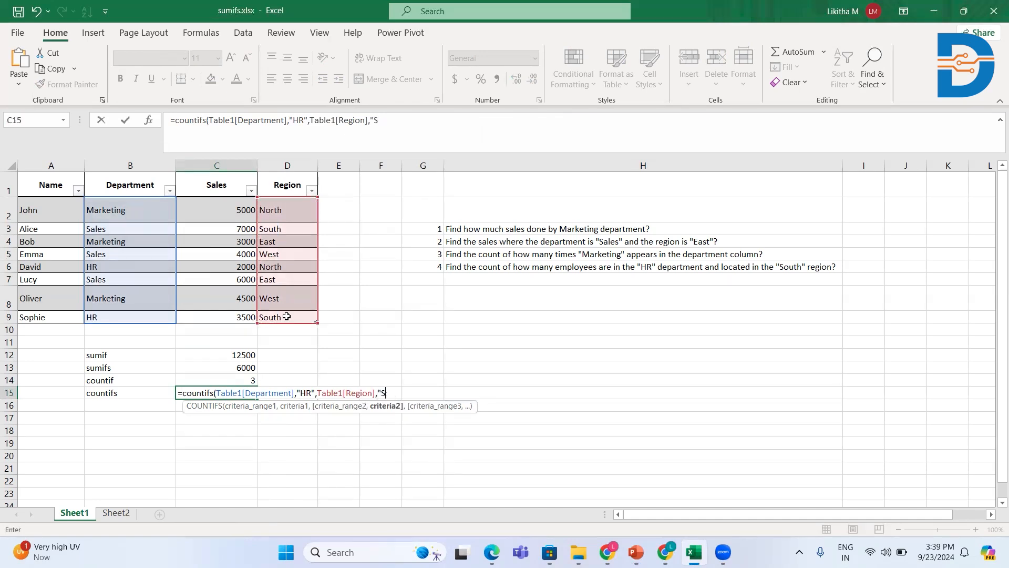
pyautogui.write('outh")')
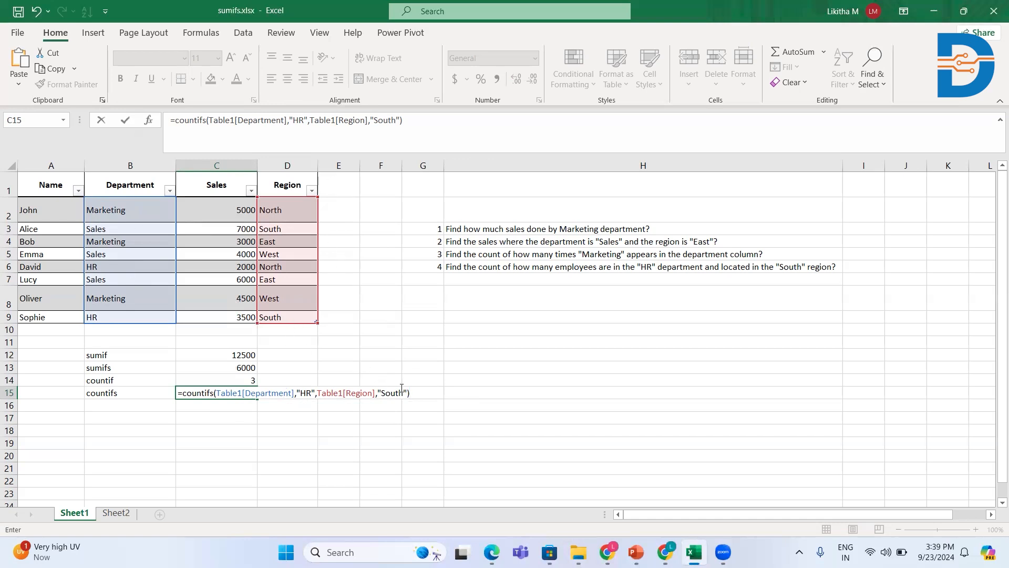
pyautogui.press('Return')
# Step: Check the COUNTIFS result in C15 against the table row with department HR and region South
pyautogui.click(246, 392)
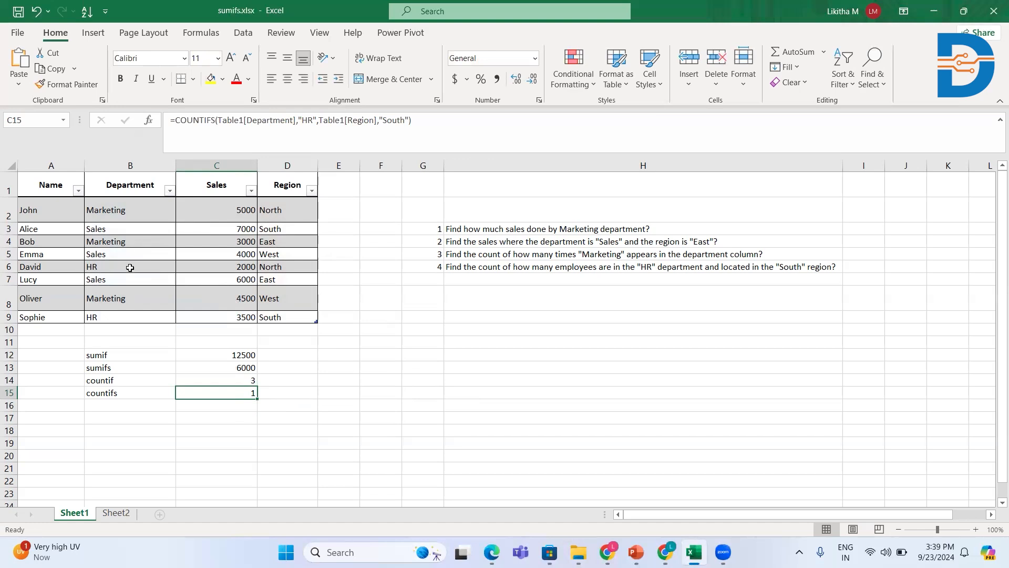
pyautogui.click(112, 317)
pyautogui.moveTo(112, 317); pyautogui.dragTo(283, 316)
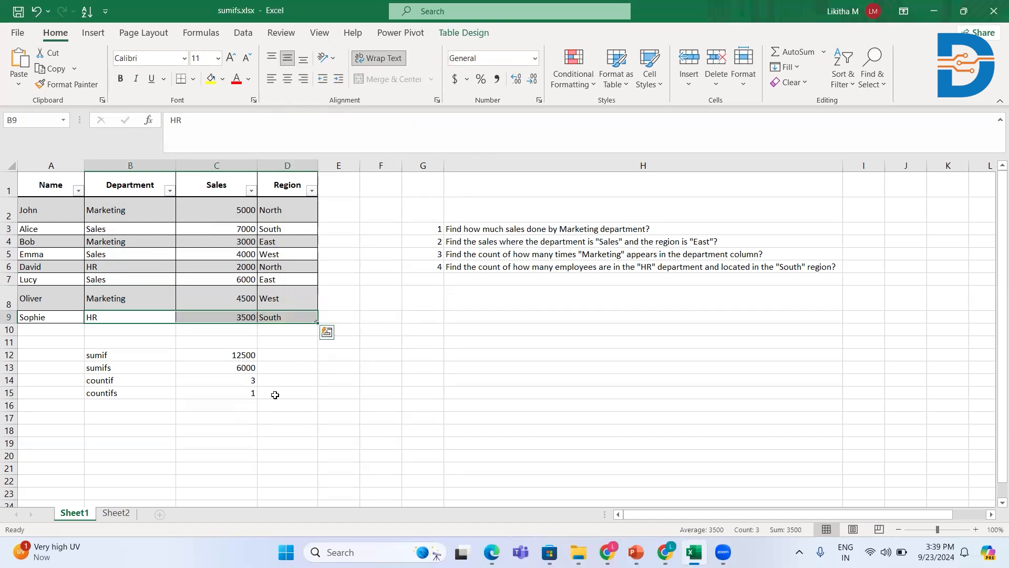
pyautogui.click(283, 393)
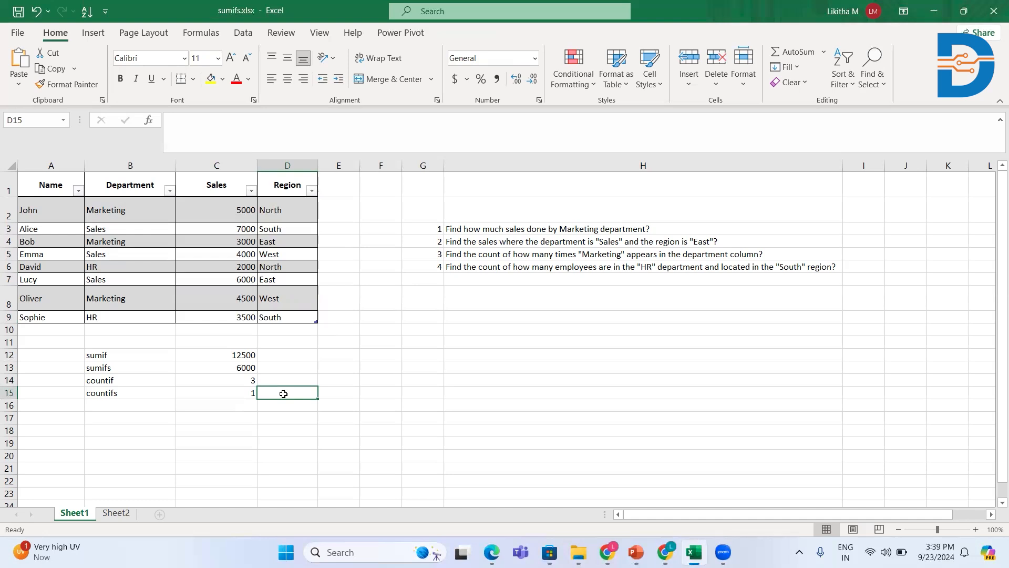
# Step: Switch to Presentation1 in PowerPoint and show the "END OF TOPIC" slide as a full-screen slide show
pyautogui.moveTo(635, 541)
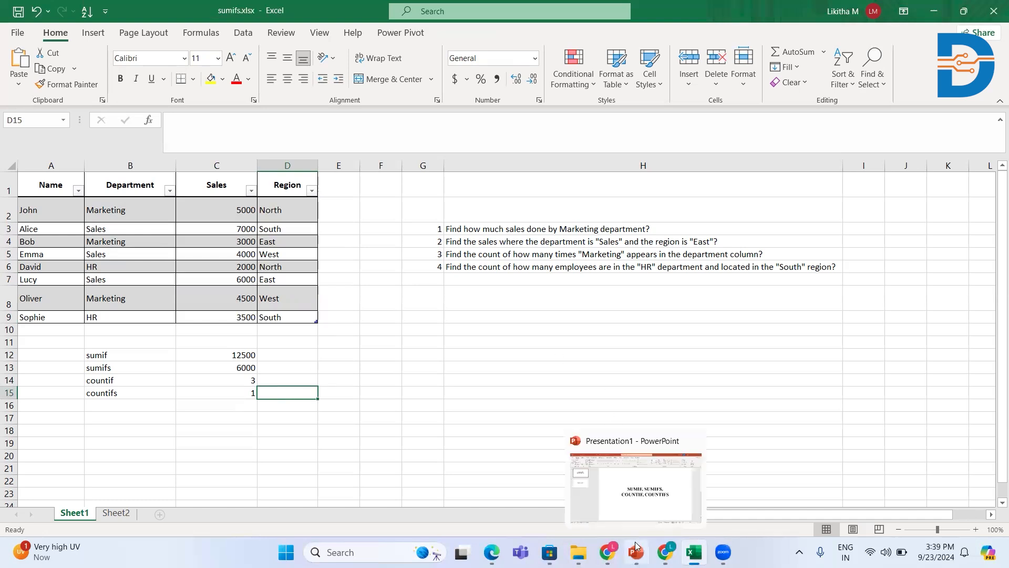
pyautogui.click(647, 508)
pyautogui.click(124, 227)
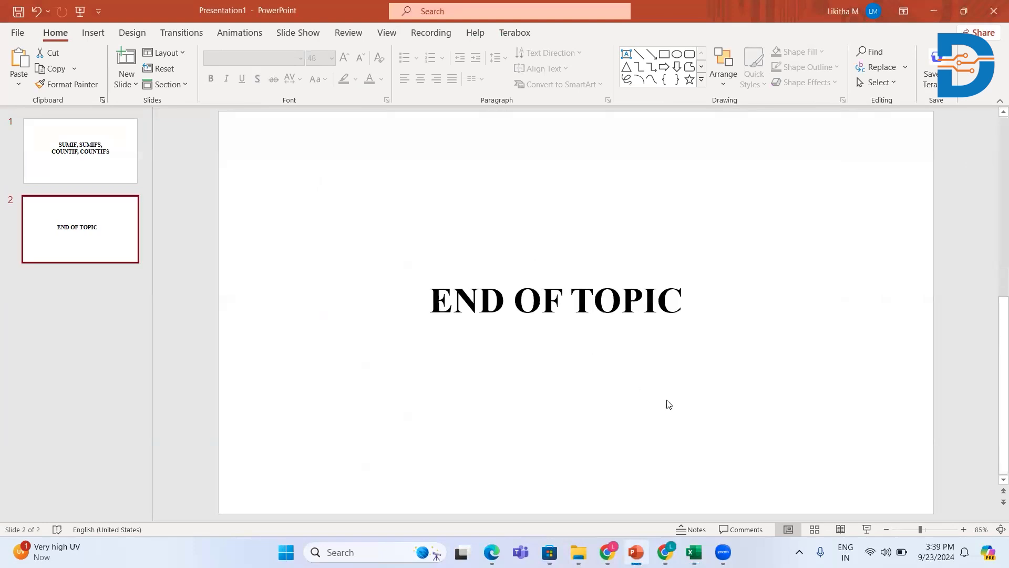
pyautogui.click(866, 529)
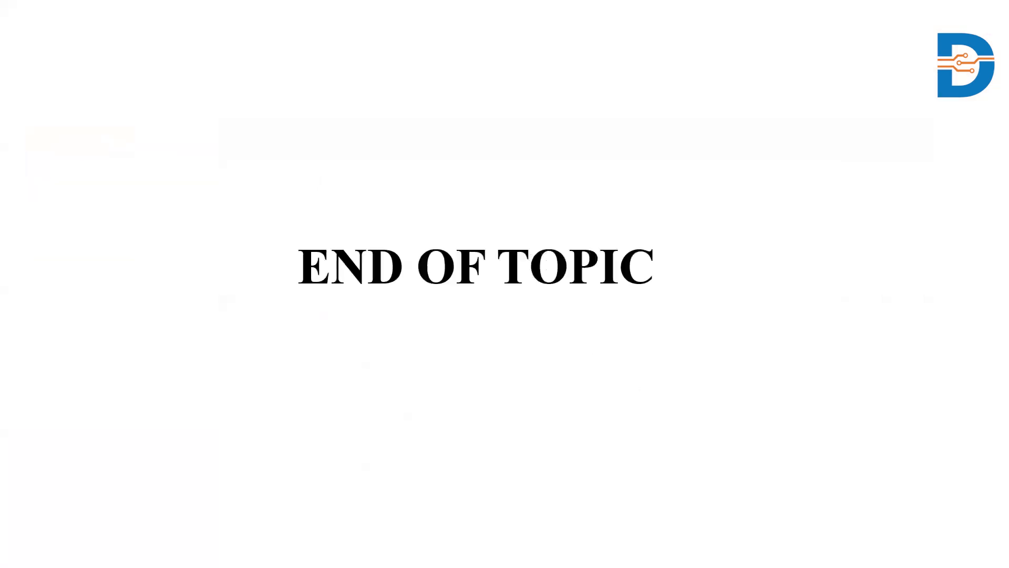